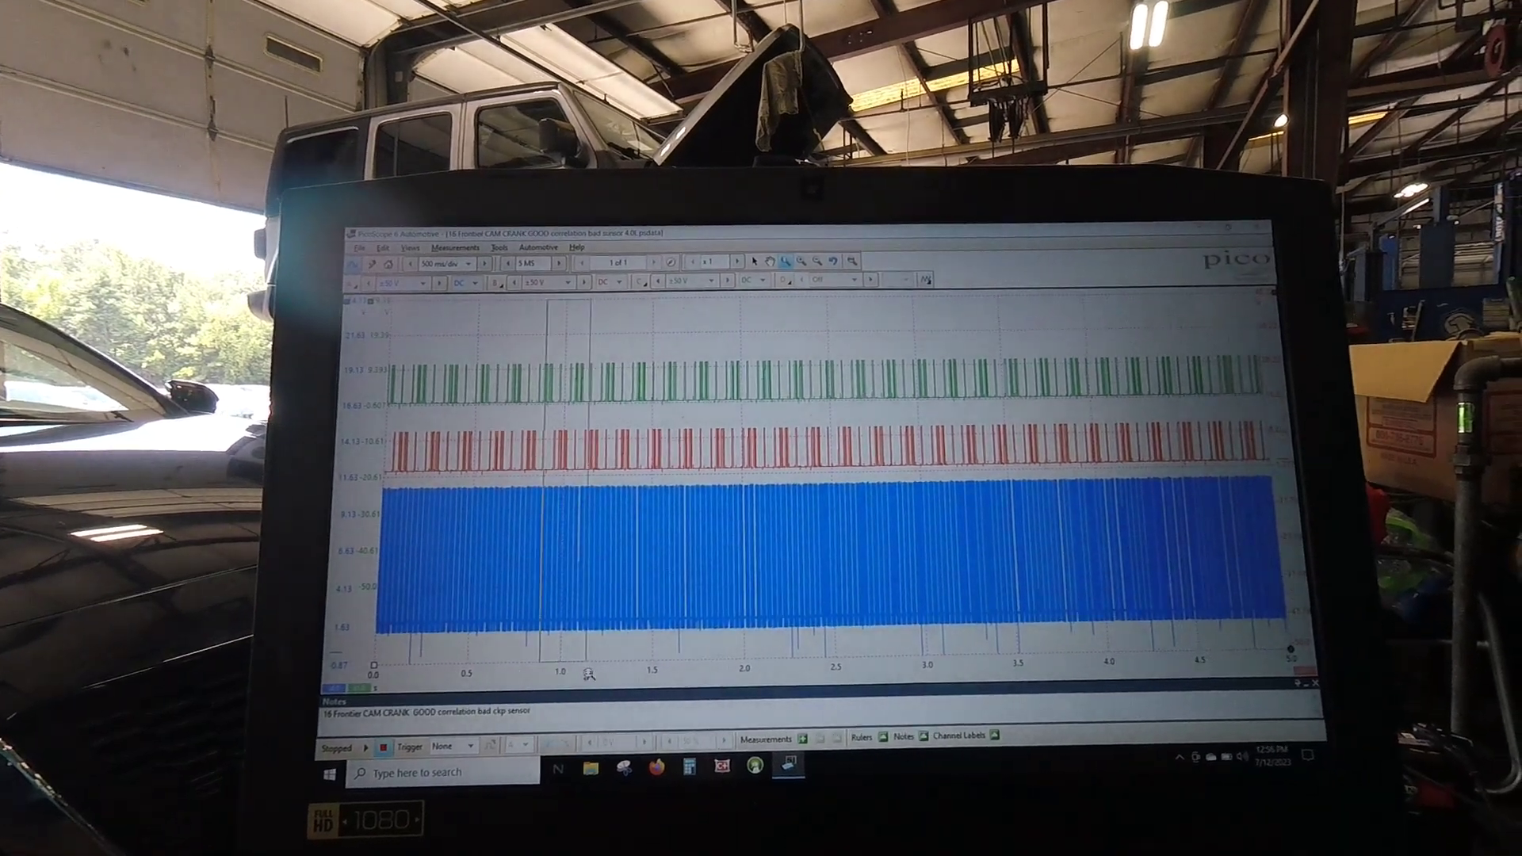
Zoom twice into the cam/crank waveform, down to about 984.5–1003.4 ms.
{"action": "left_click", "coordinate": [779, 650]}
{"action": "left_click", "coordinate": [962, 638]}
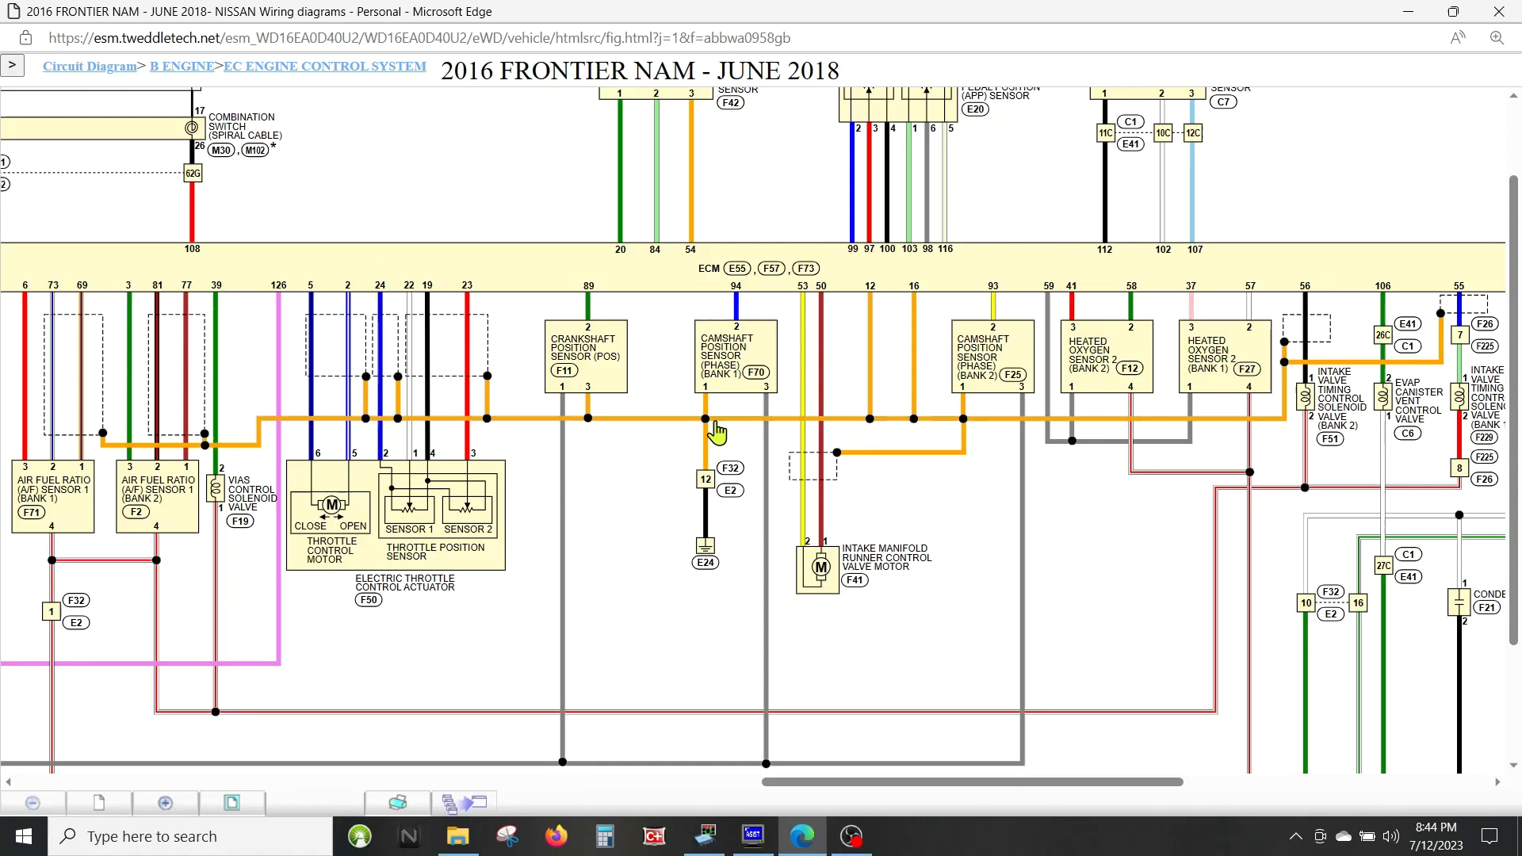
Return to the PicoScope capture, shift the green channel trace upward, and show the full 0–5 s.
{"action": "mouse_move", "coordinate": [705, 562]}
{"action": "left_click", "coordinate": [716, 845]}
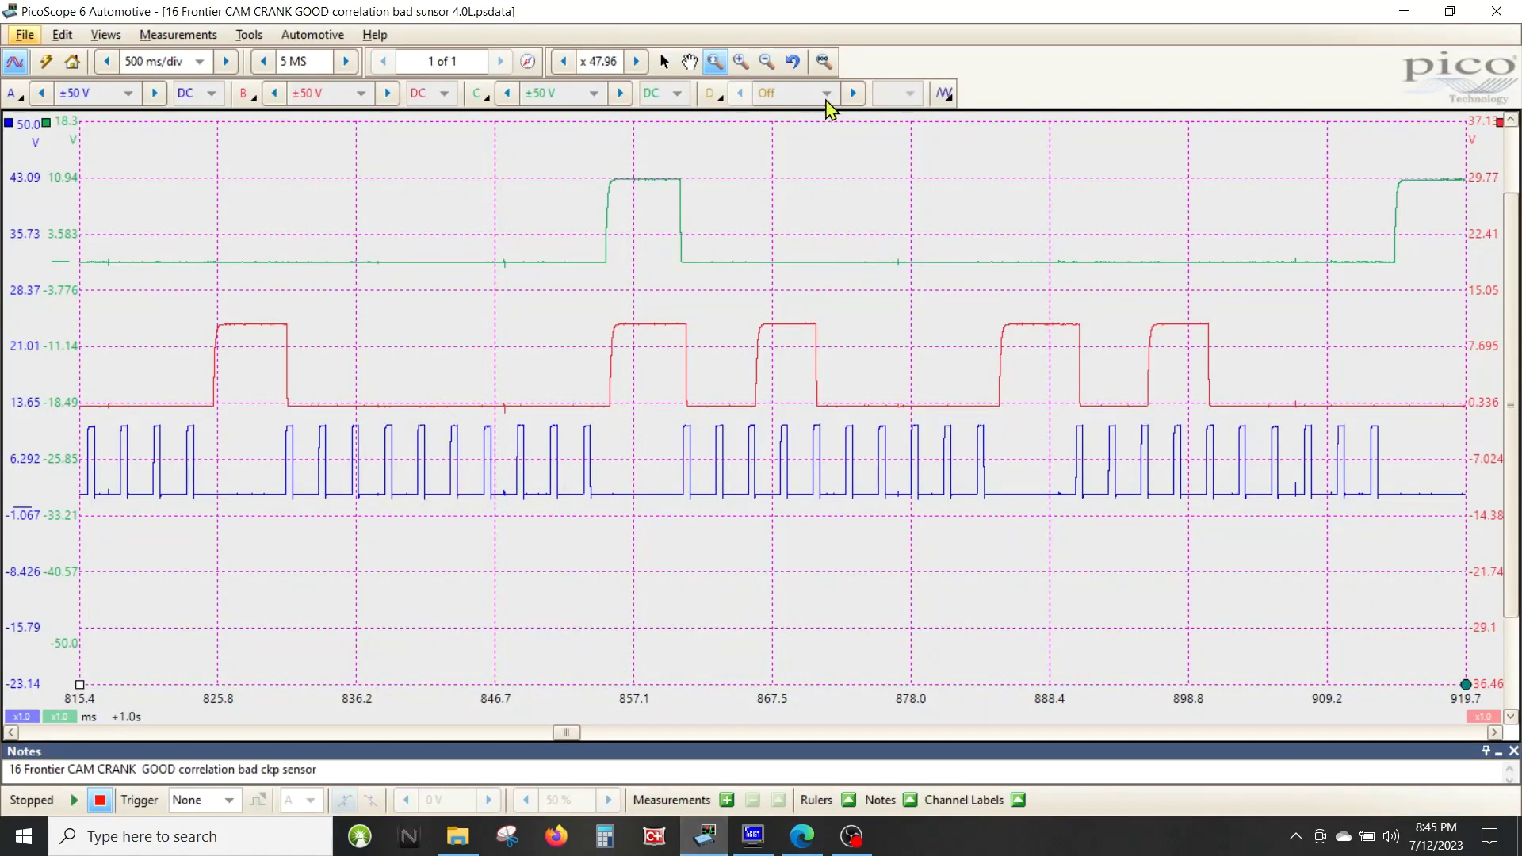
{"action": "left_click", "coordinate": [823, 61]}
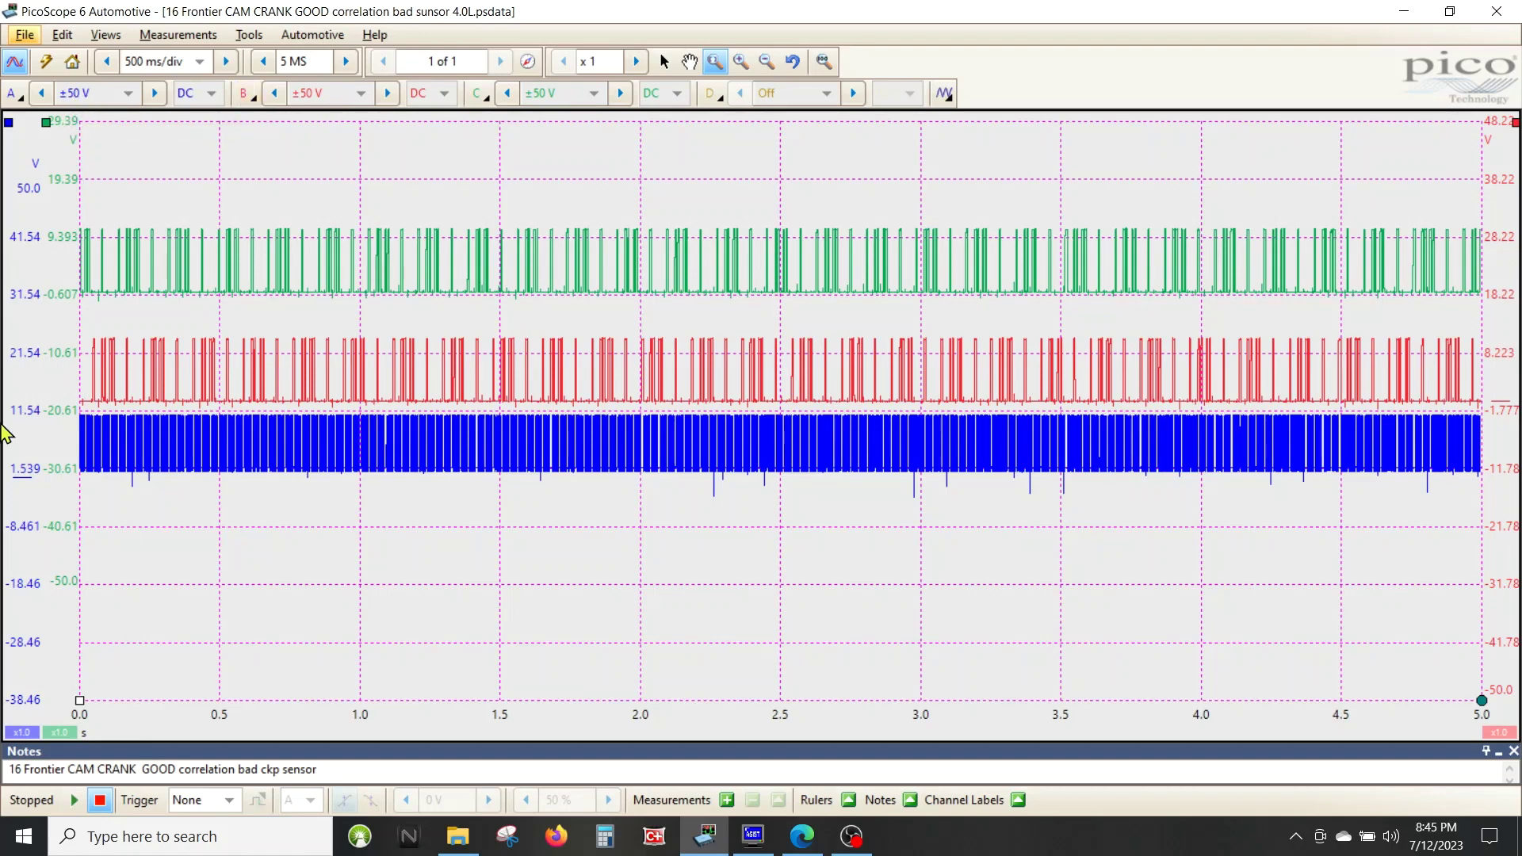
{"action": "mouse_move", "coordinate": [65, 295]}
{"action": "left_mouse_down"}
{"action": "mouse_move", "coordinate": [55, 252]}
{"action": "mouse_move", "coordinate": [49, 295]}
{"action": "left_mouse_up"}
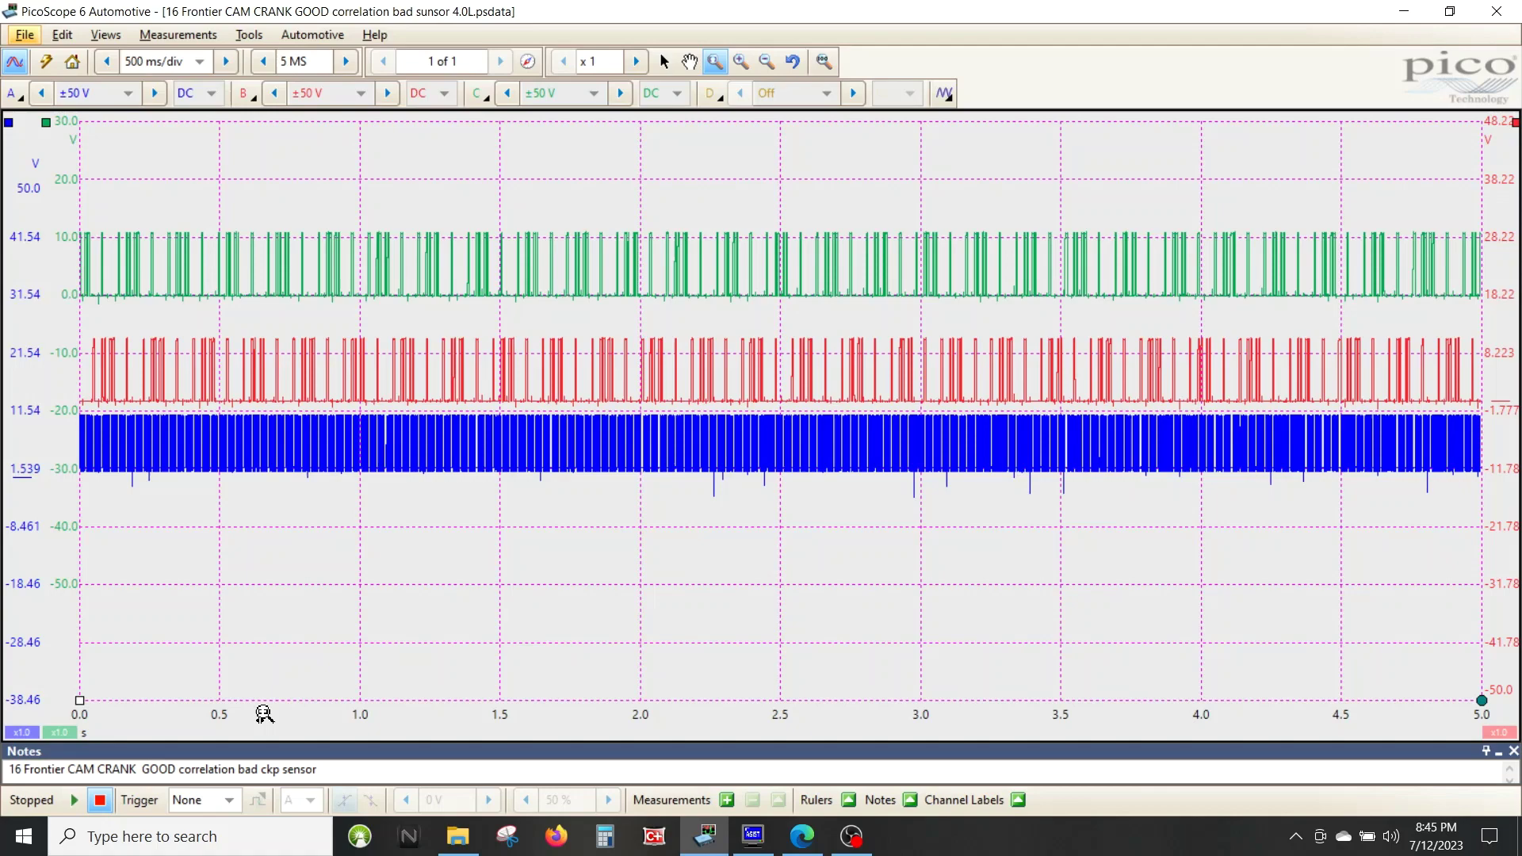
{"action": "left_click_drag", "start_coordinate": [262, 710], "coordinate": [310, 710]}
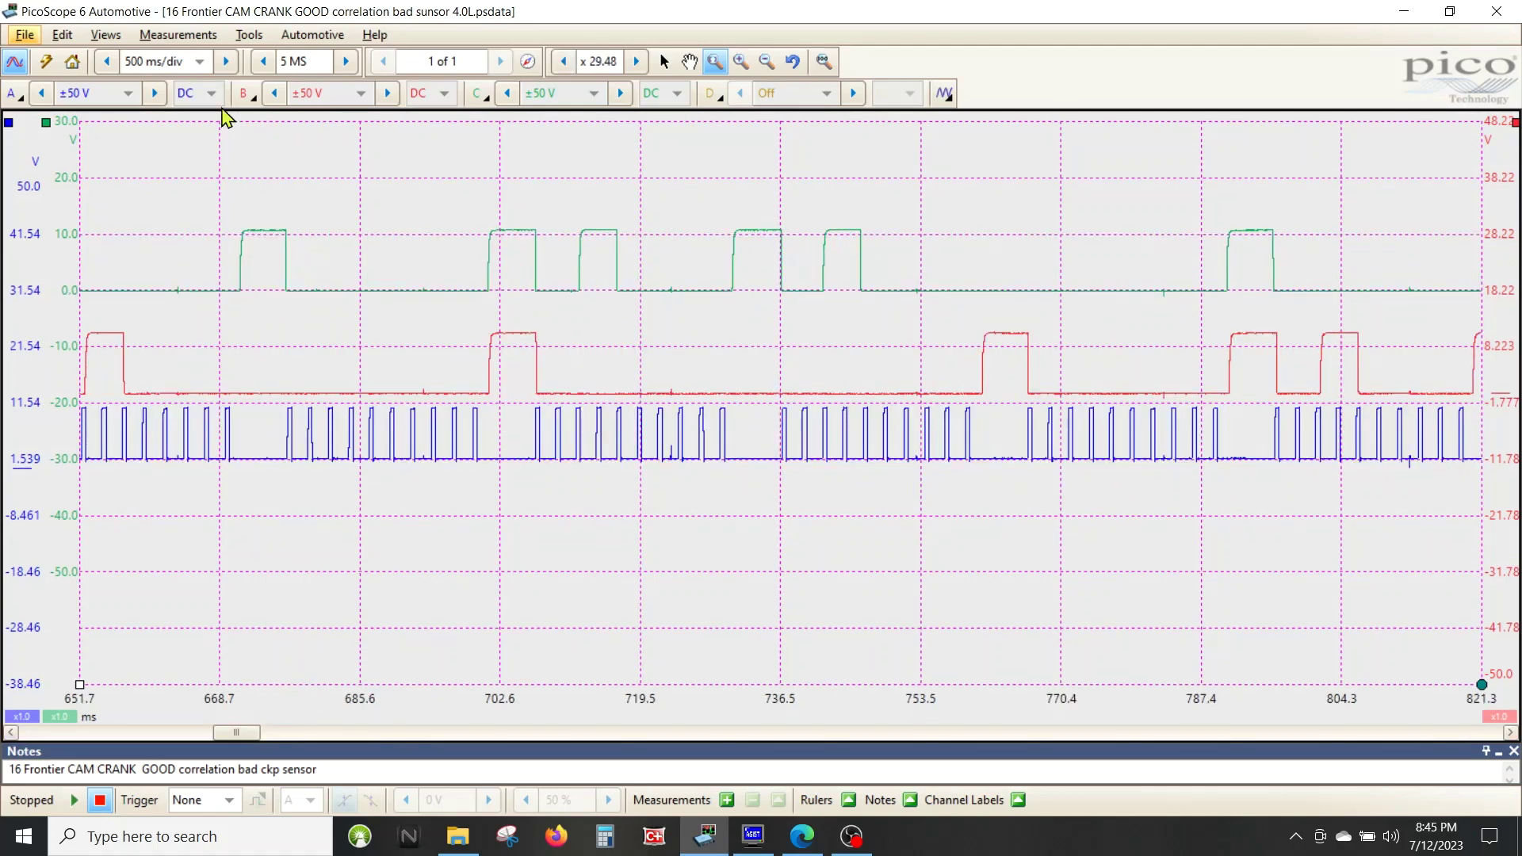
{"action": "left_click", "coordinate": [824, 62]}
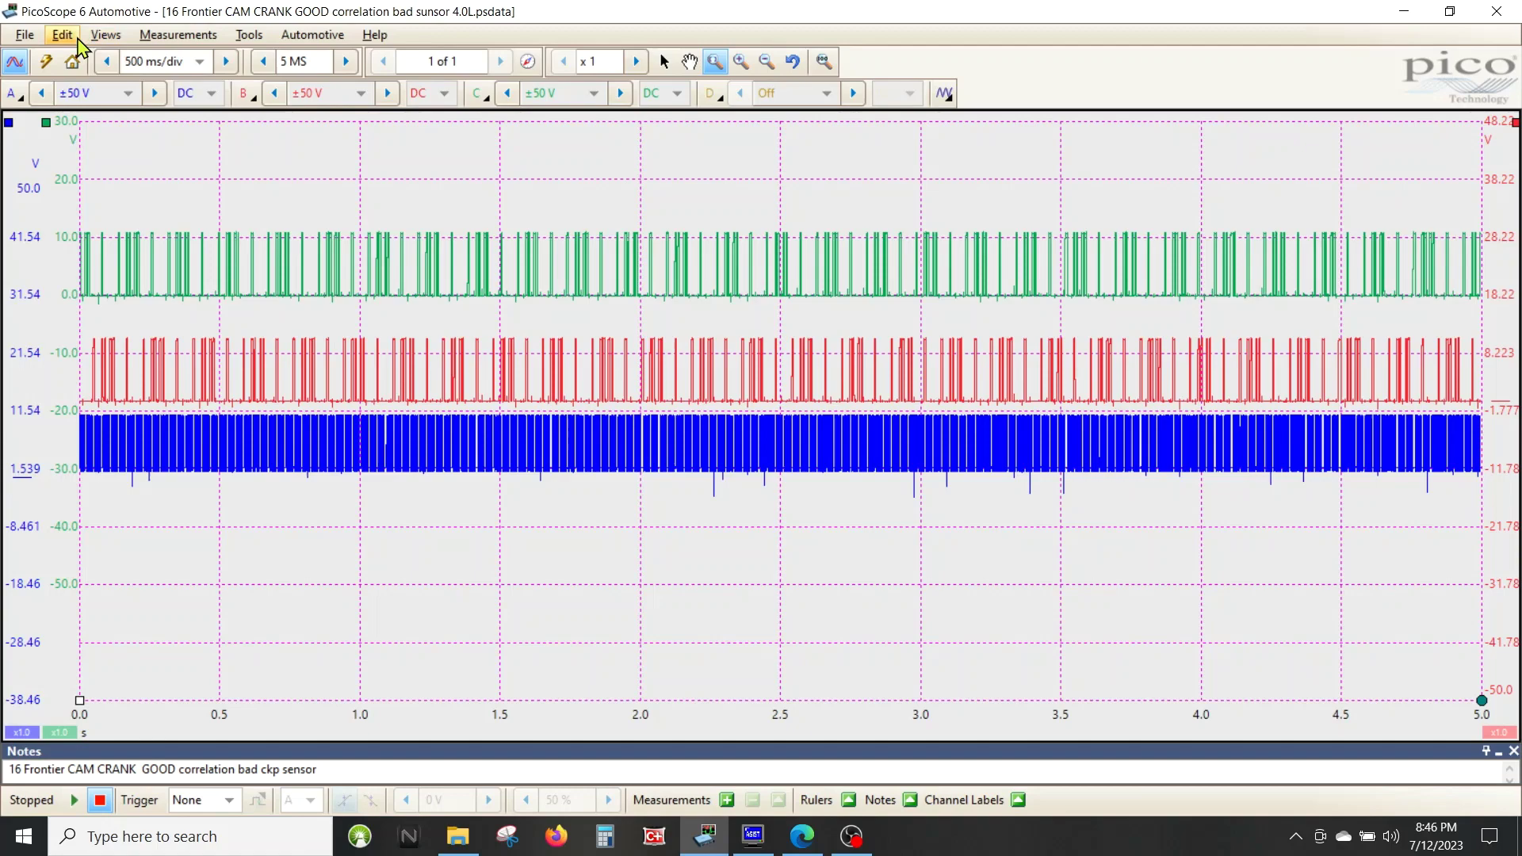
Open the current view's properties from the view options, then close that properties panel.
{"action": "left_click", "coordinate": [101, 40]}
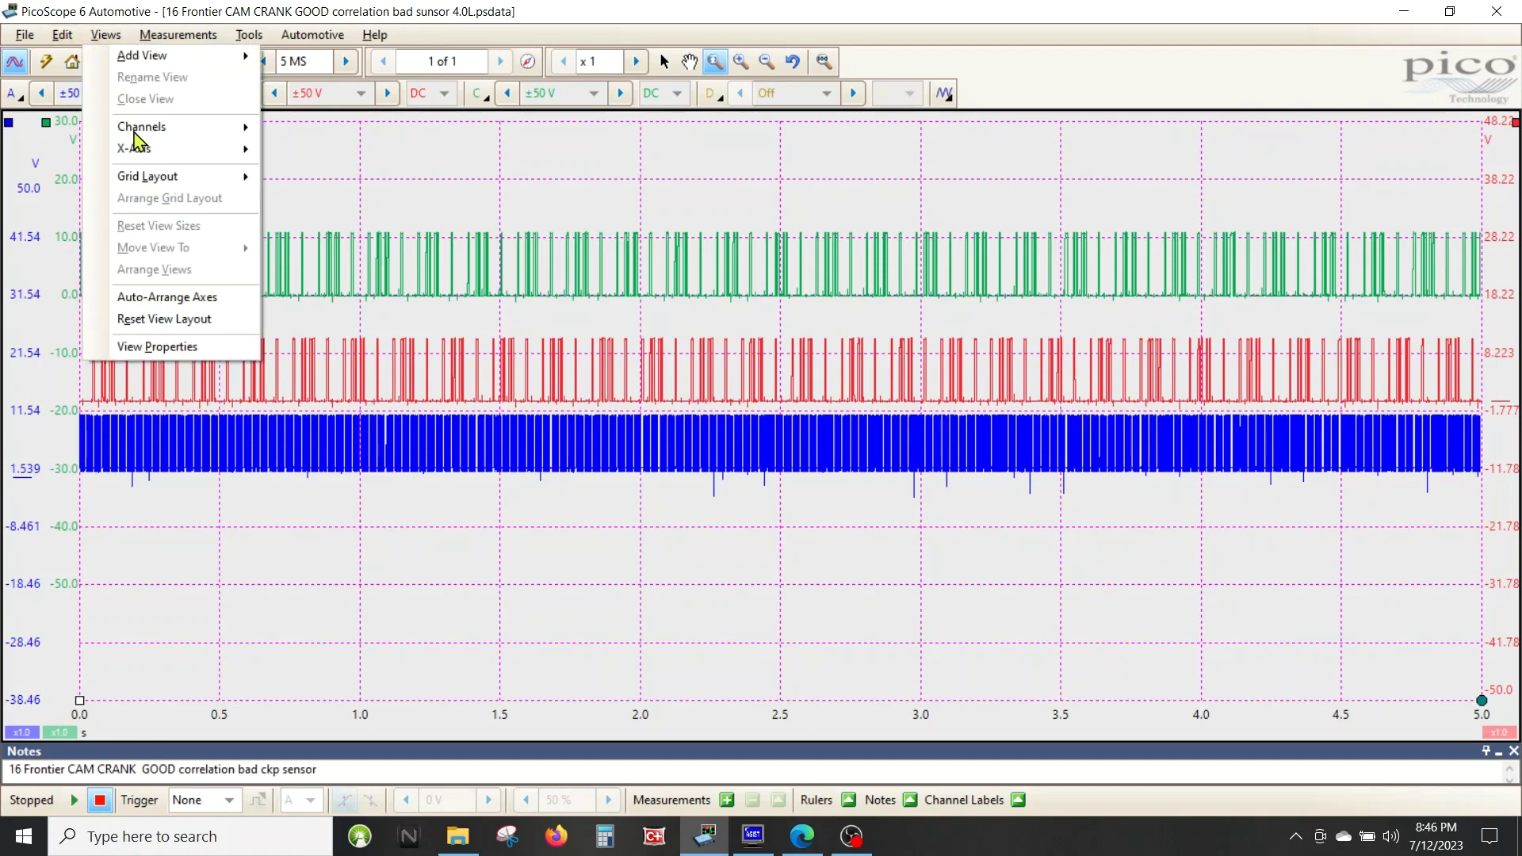
{"action": "left_click", "coordinate": [159, 347]}
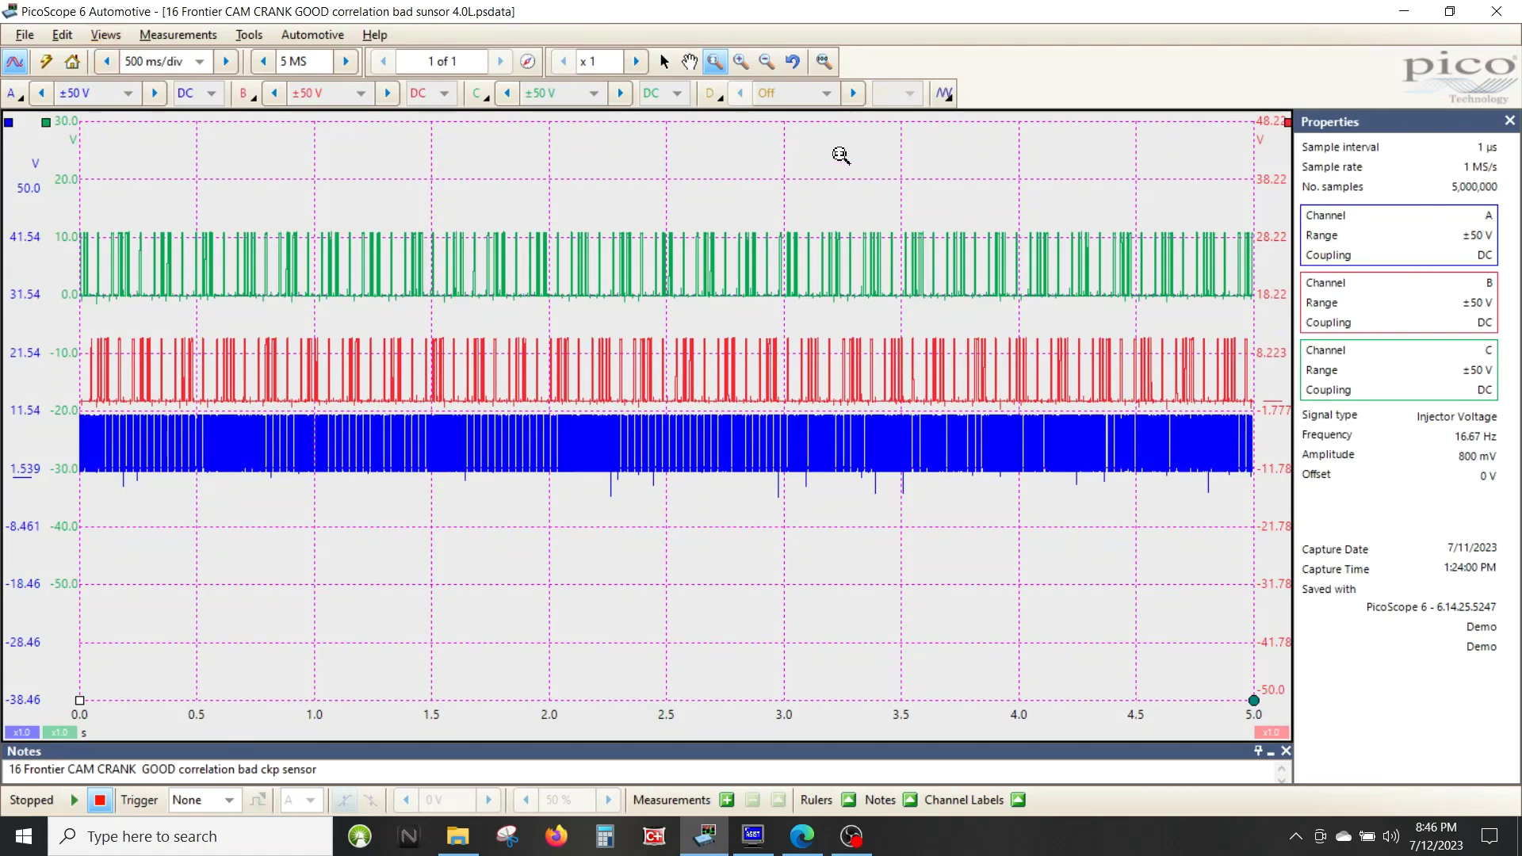
{"action": "left_click", "coordinate": [1509, 121]}
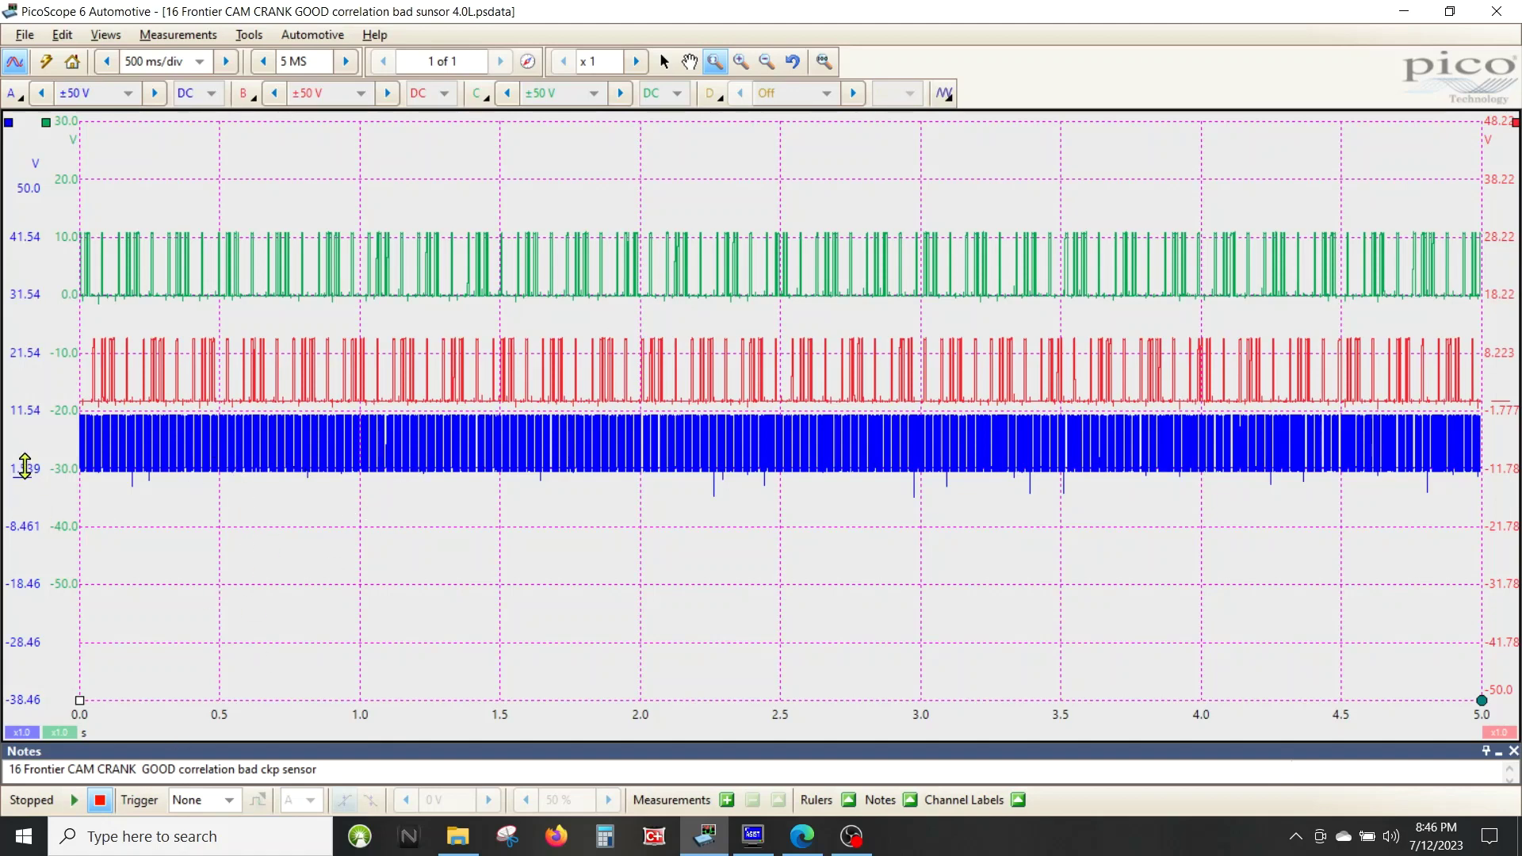
Set blue channel A to 4x scale and offset channels A and C so traces separate.
{"action": "left_click_drag", "start_coordinate": [16, 412], "coordinate": [16, 456]}
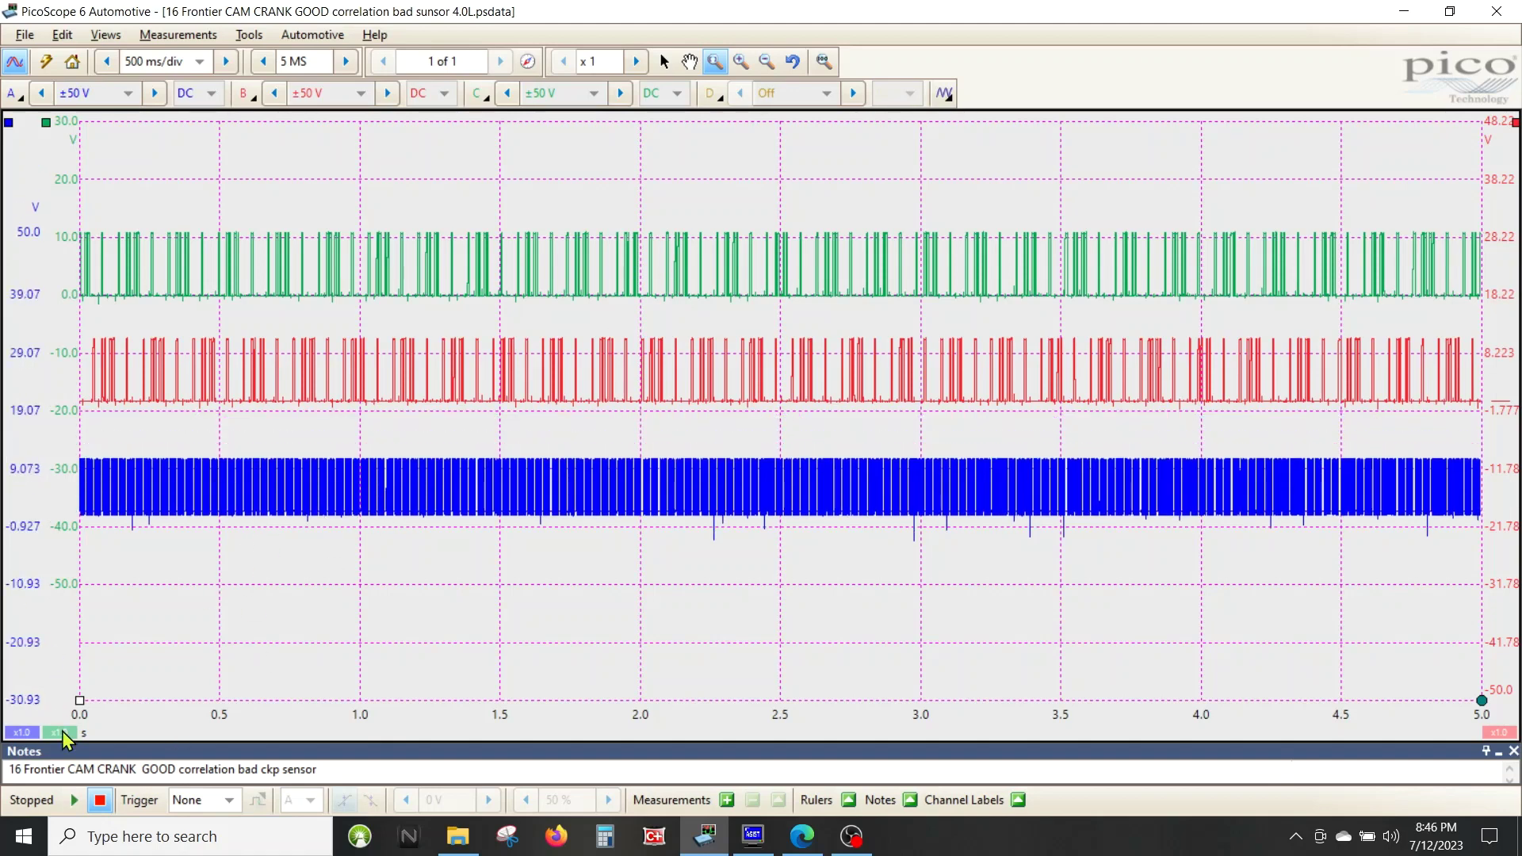
{"action": "left_click", "coordinate": [21, 732]}
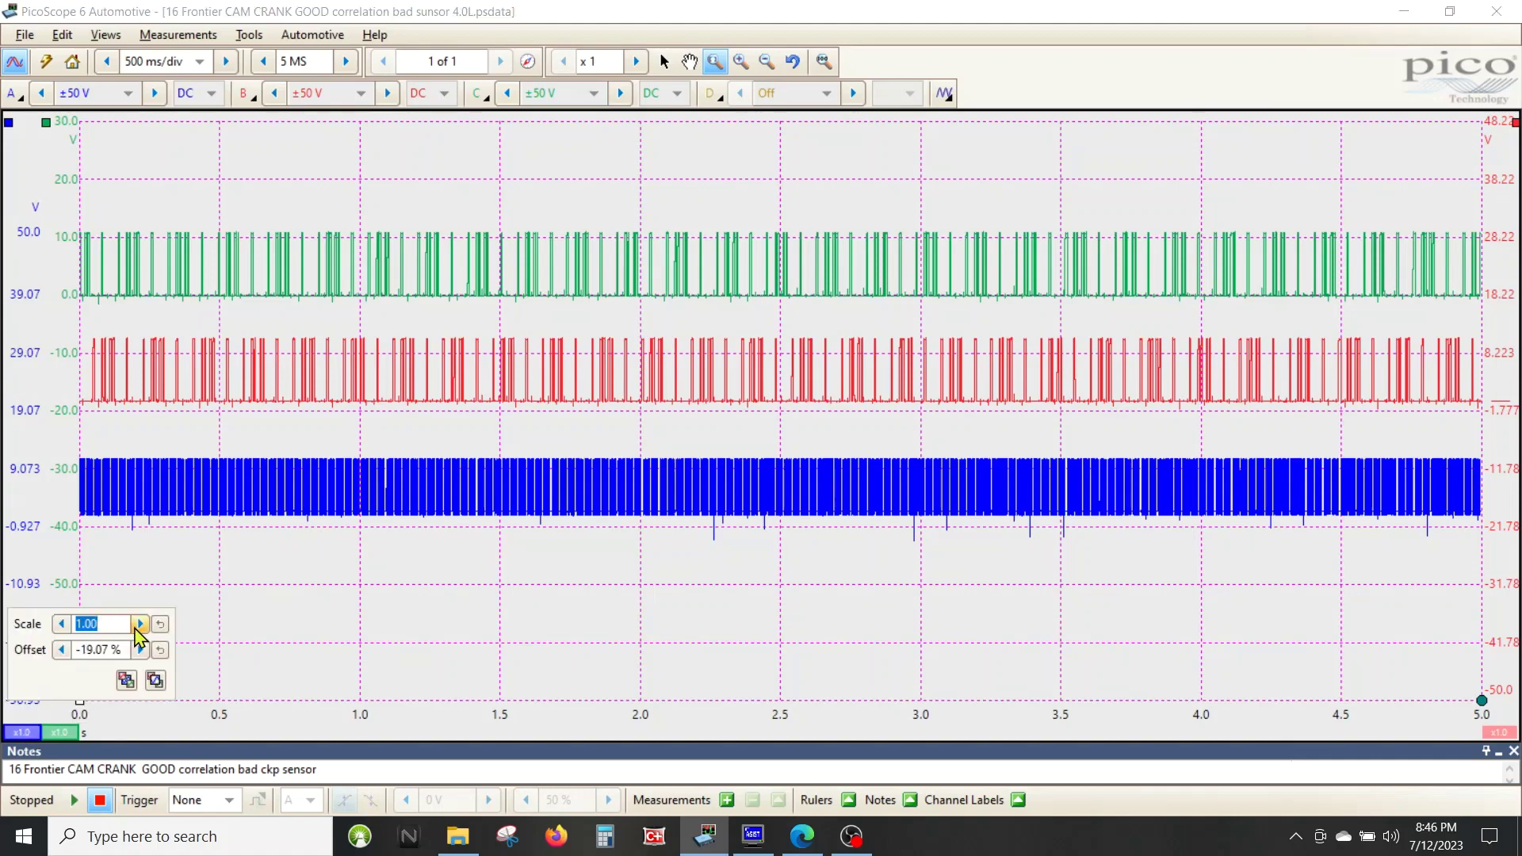
{"action": "left_click", "coordinate": [141, 626]}
{"action": "left_click", "coordinate": [140, 625]}
{"action": "left_click", "coordinate": [141, 625]}
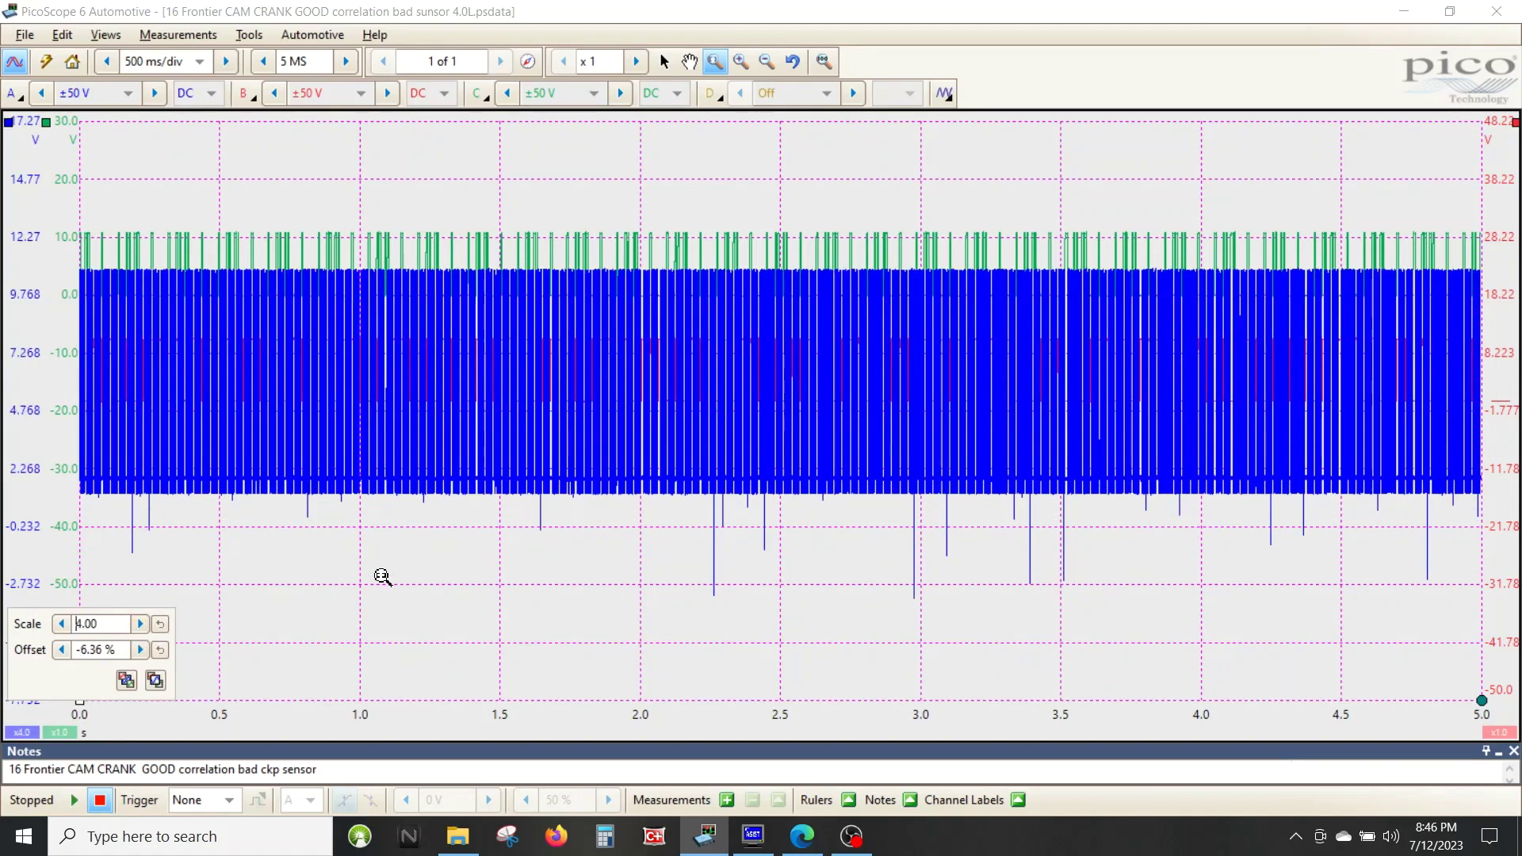
{"action": "scroll", "coordinate": [20, 460], "scroll_direction": "up", "scroll_amount": 10}
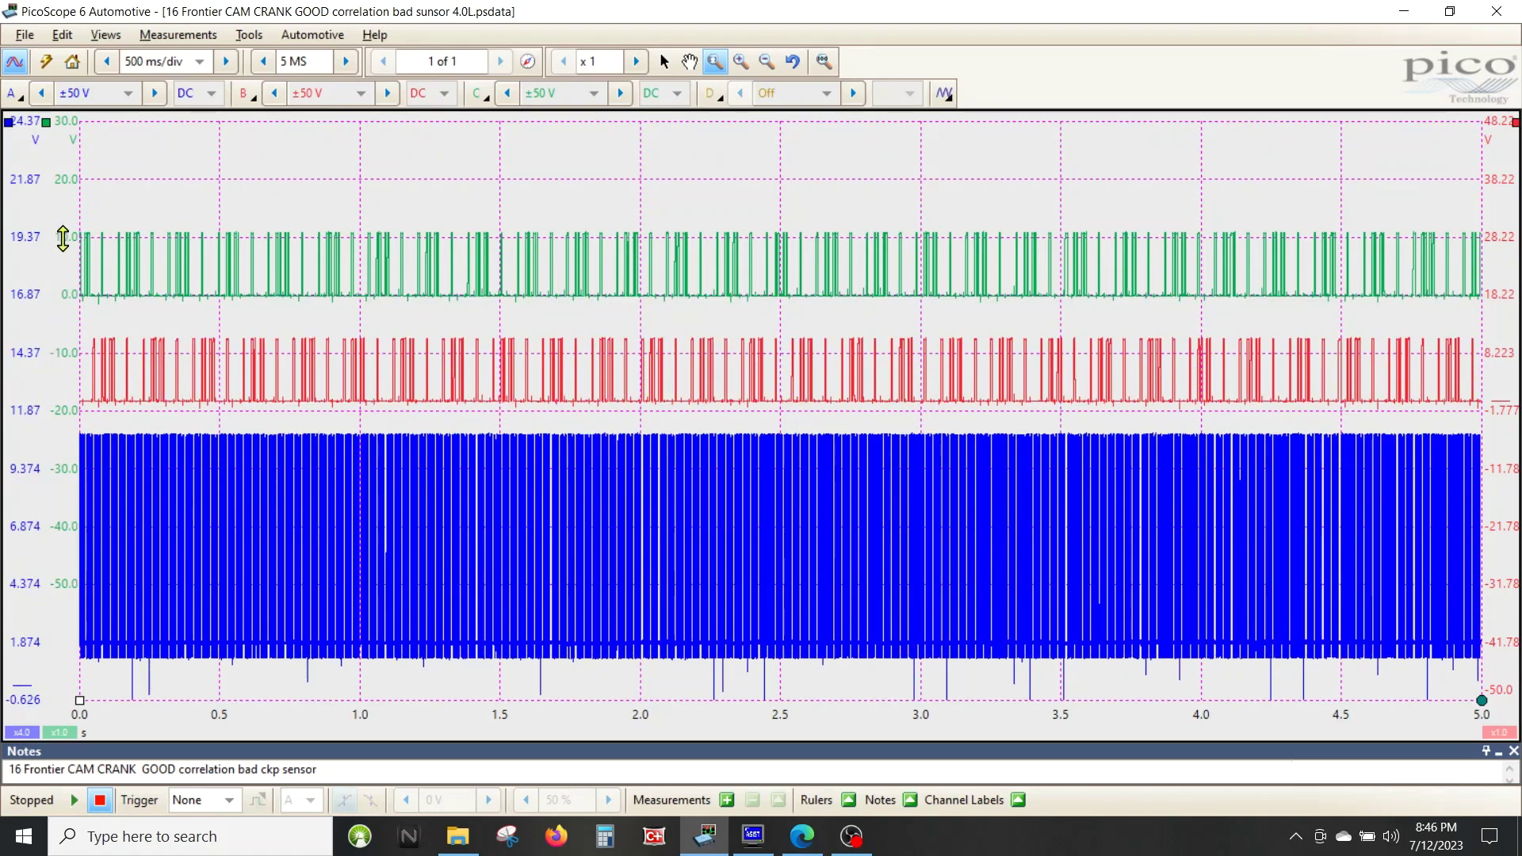
{"action": "scroll", "coordinate": [63, 238], "scroll_direction": "down", "scroll_amount": 2}
{"action": "scroll", "coordinate": [70, 209], "scroll_direction": "down", "scroll_amount": 1}
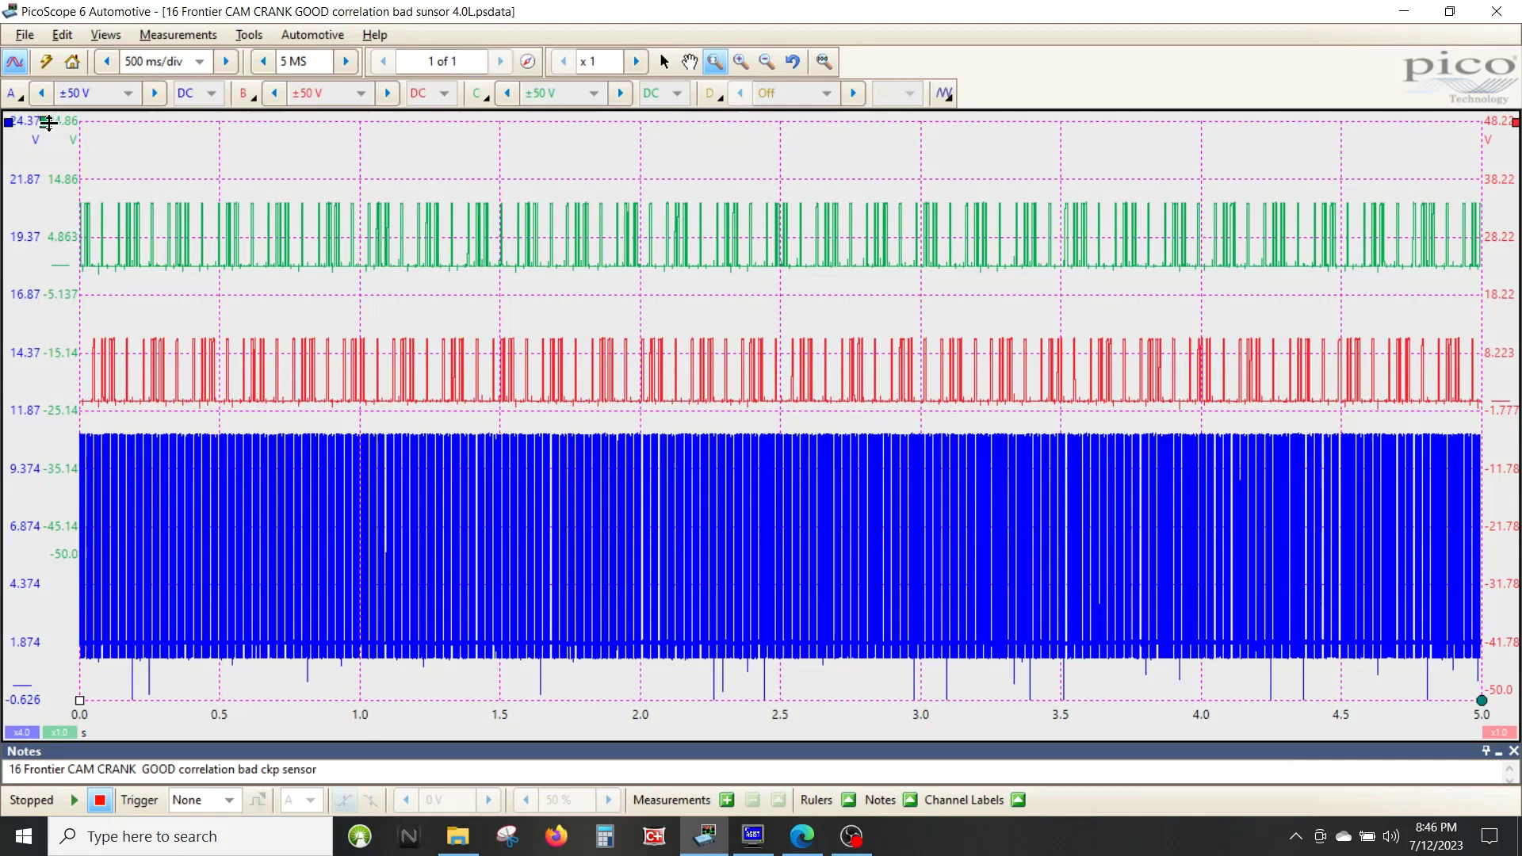
Place rulers at the green, red and blue high levels (10.93, 11.07, 11.16 V), then zoom to 0.41–1.88 s.
{"action": "left_click_drag", "start_coordinate": [49, 123], "coordinate": [46, 202]}
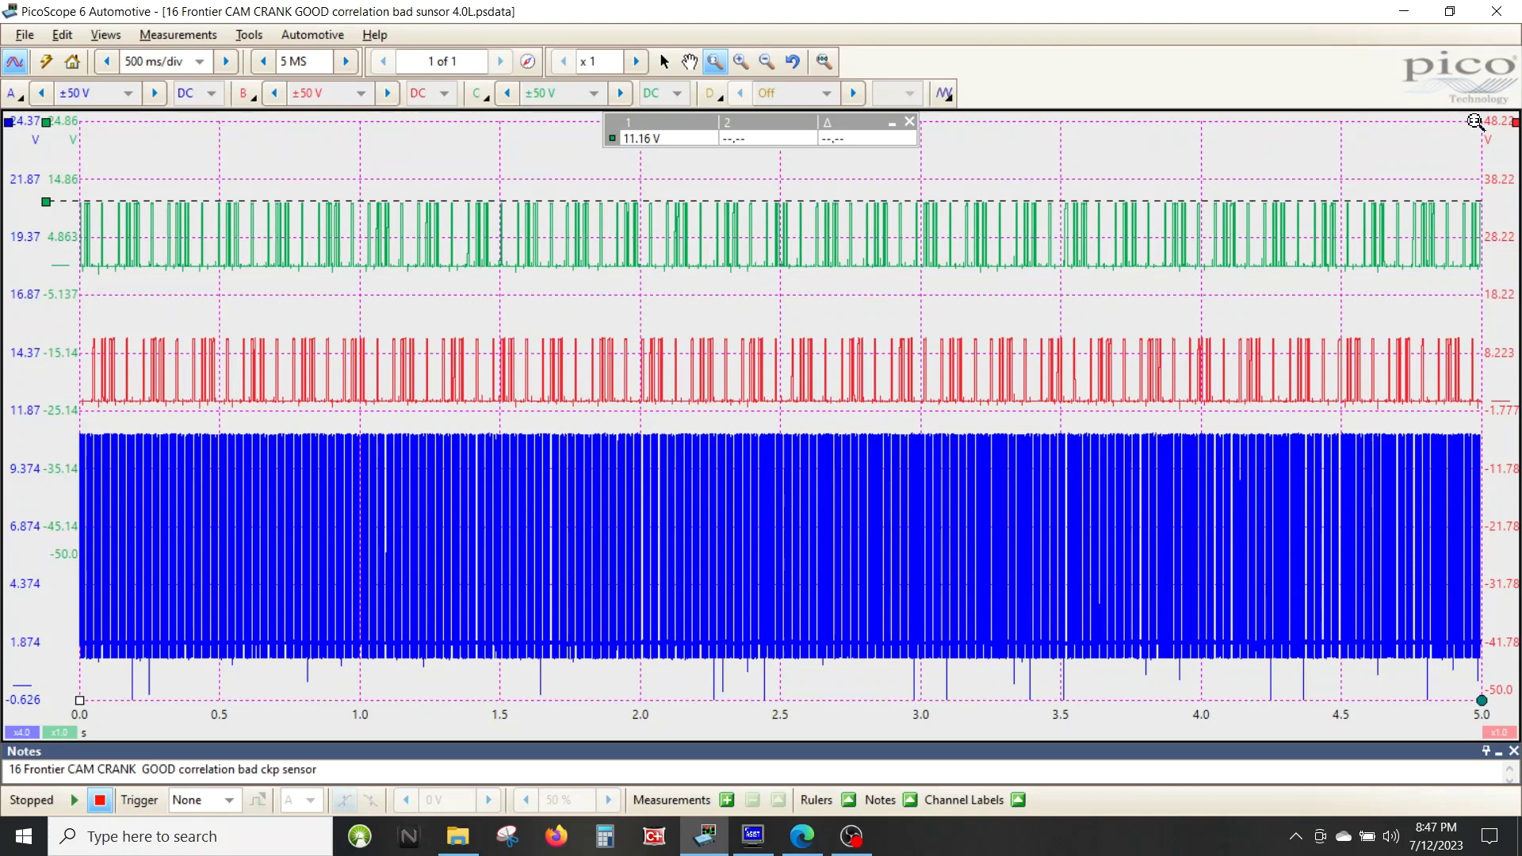
{"action": "left_click_drag", "start_coordinate": [1515, 123], "coordinate": [1508, 338]}
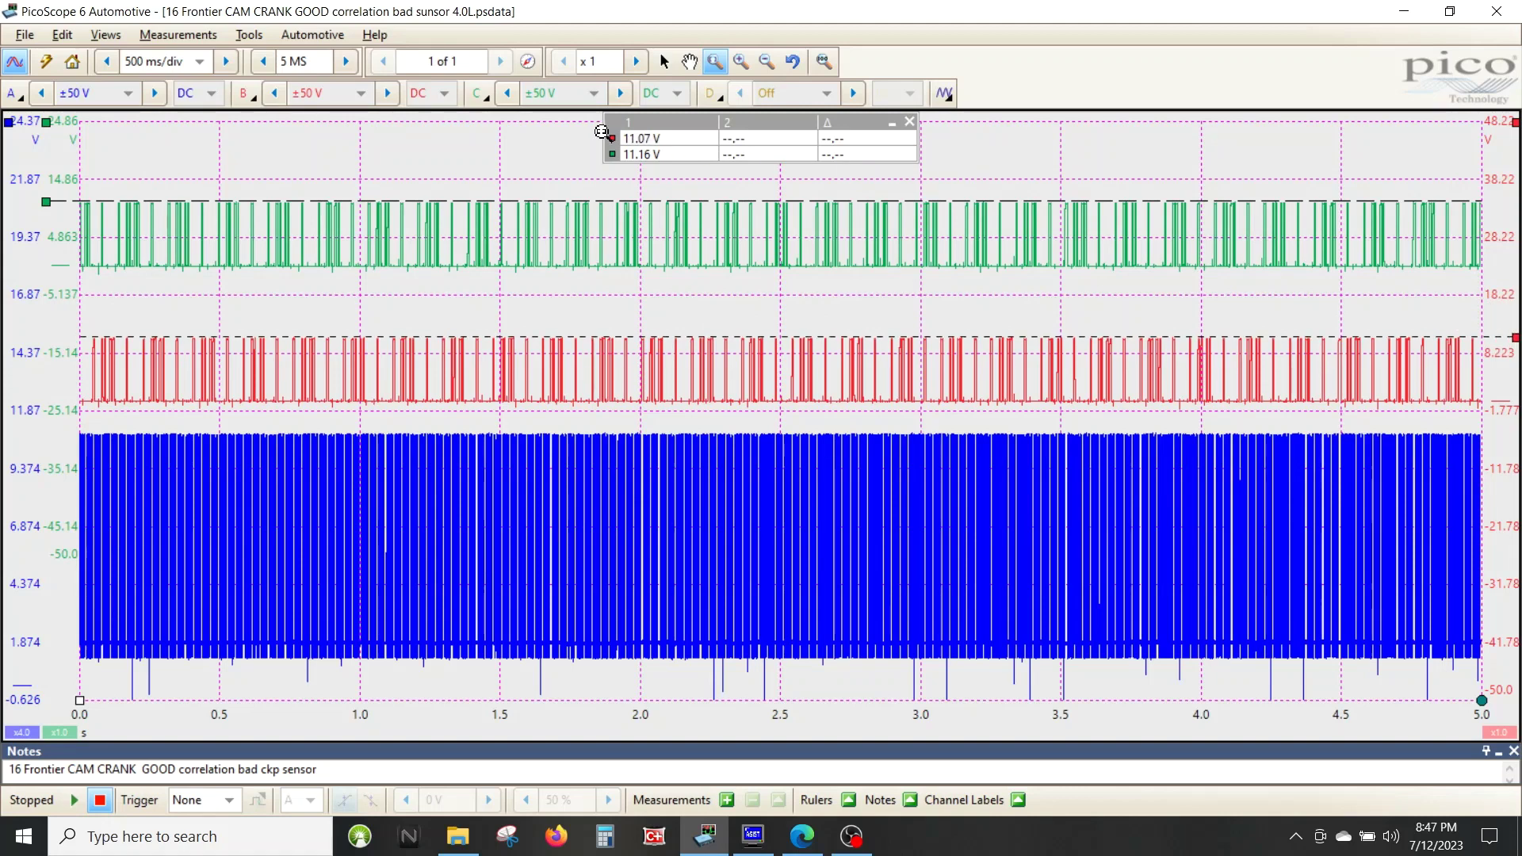
{"action": "left_click_drag", "start_coordinate": [8, 121], "coordinate": [6, 434]}
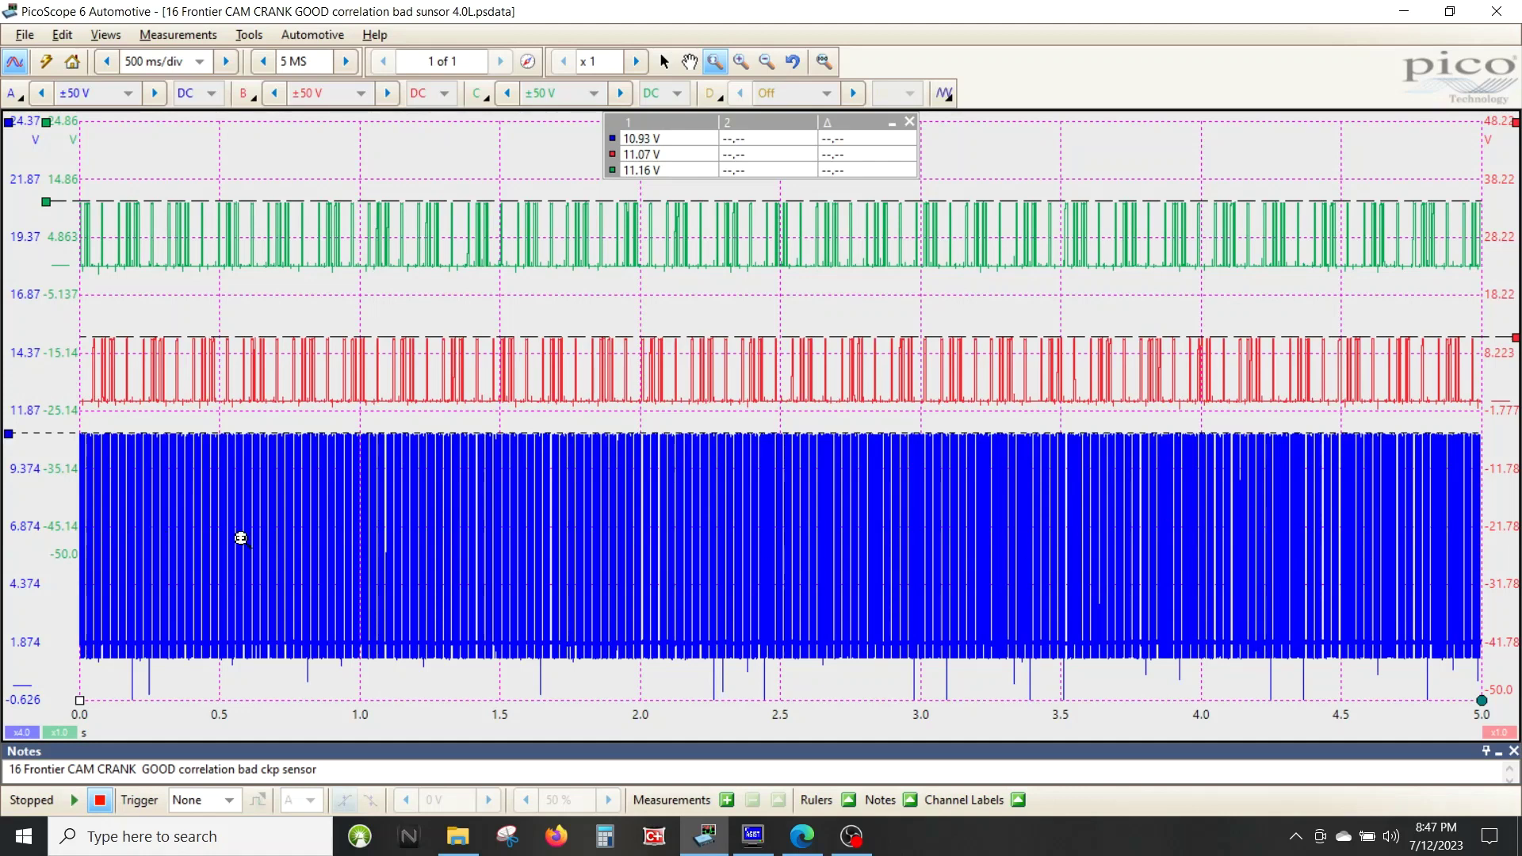
{"action": "left_click_drag", "start_coordinate": [195, 723], "coordinate": [607, 724]}
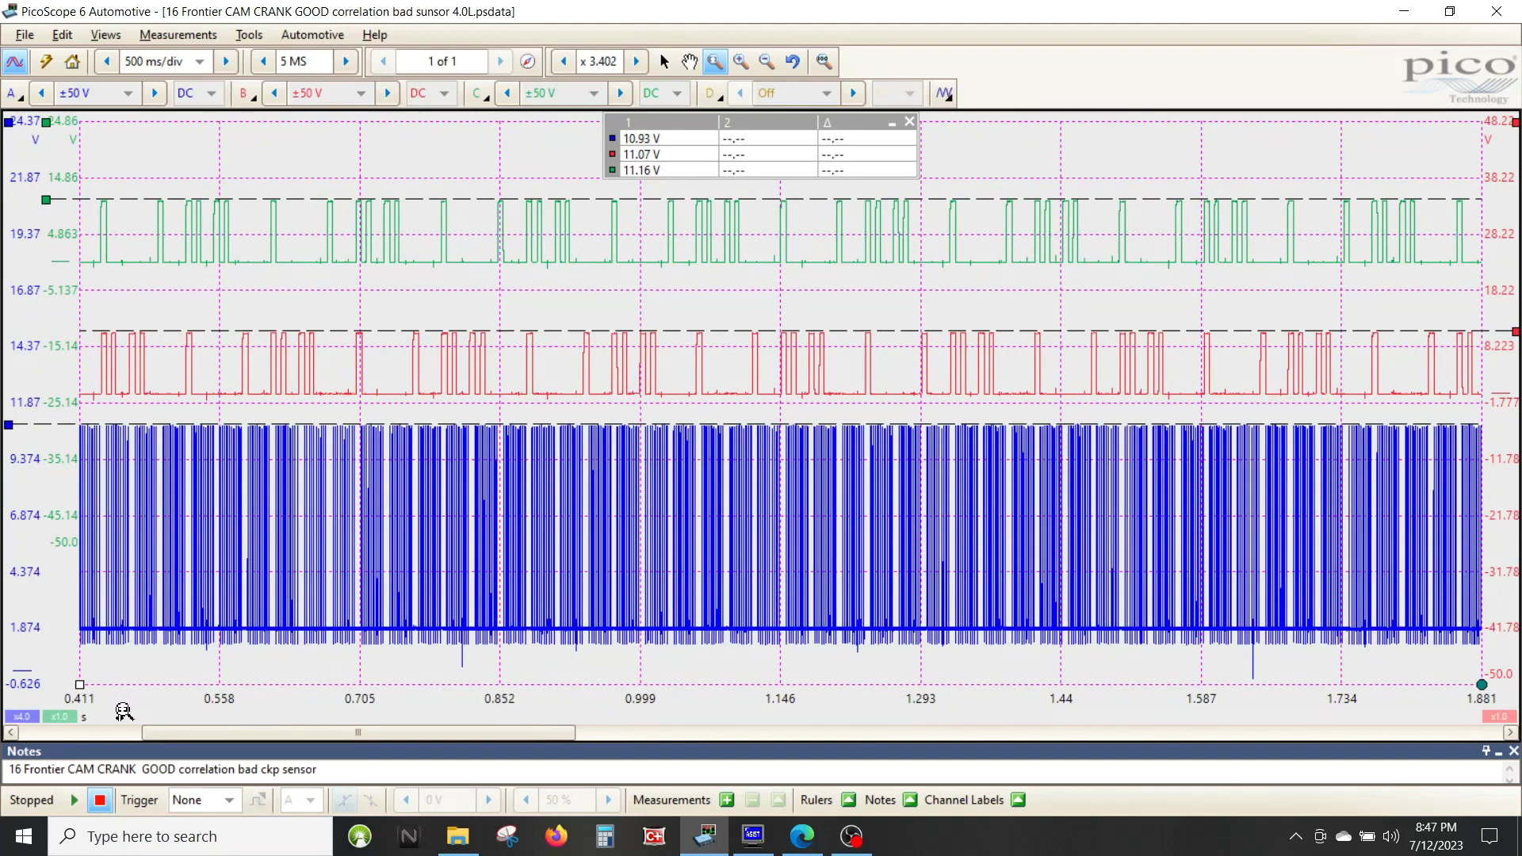
Zoom to 515–937 ms, add a second green channel C ruler, then clear the rulers.
{"action": "left_click_drag", "start_coordinate": [127, 697], "coordinate": [801, 692]}
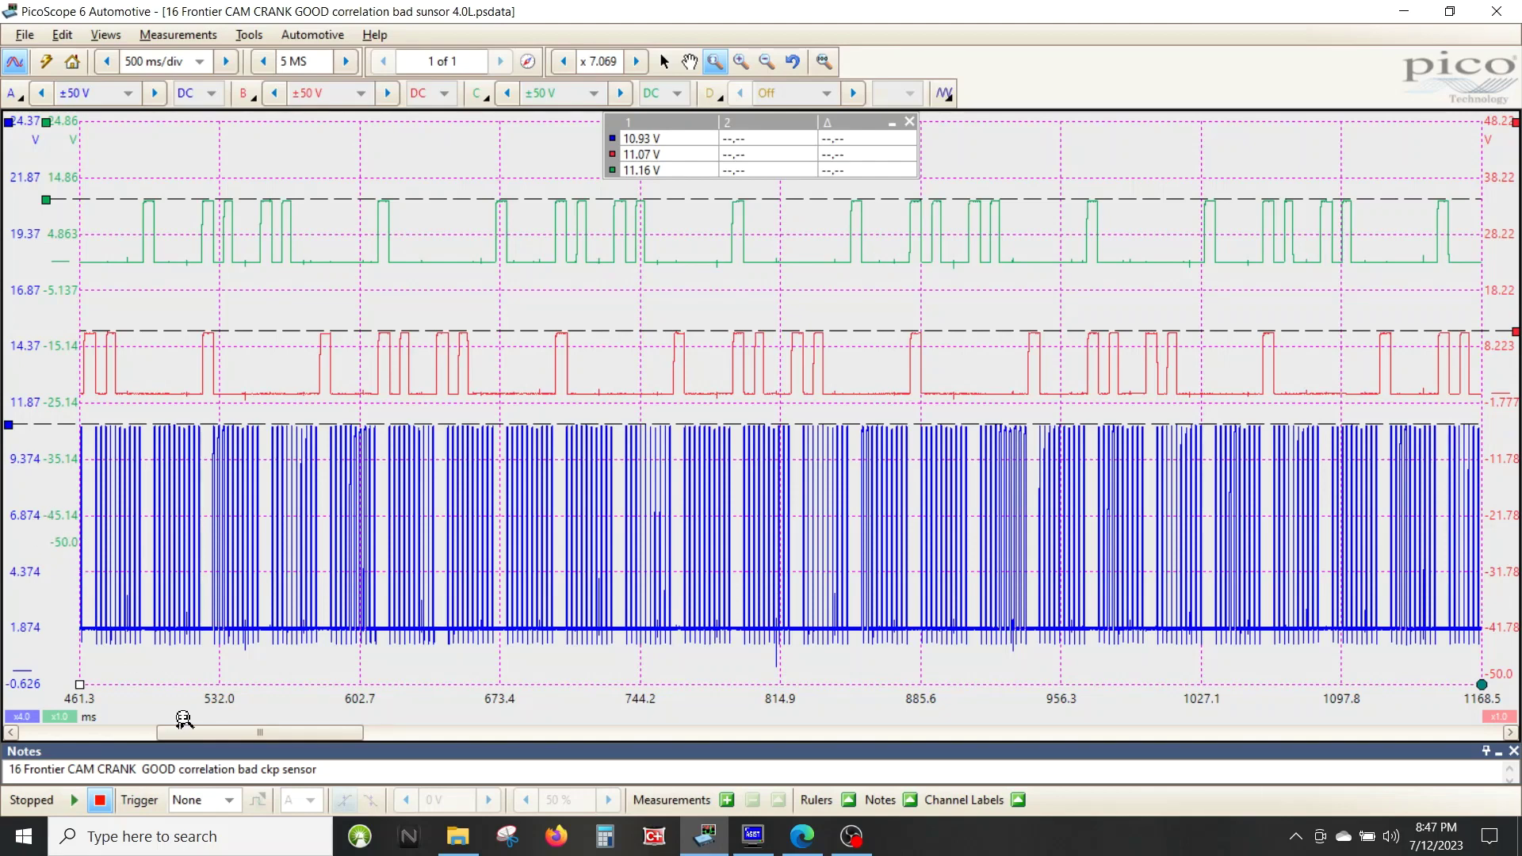
{"action": "left_click_drag", "start_coordinate": [187, 715], "coordinate": [1023, 688]}
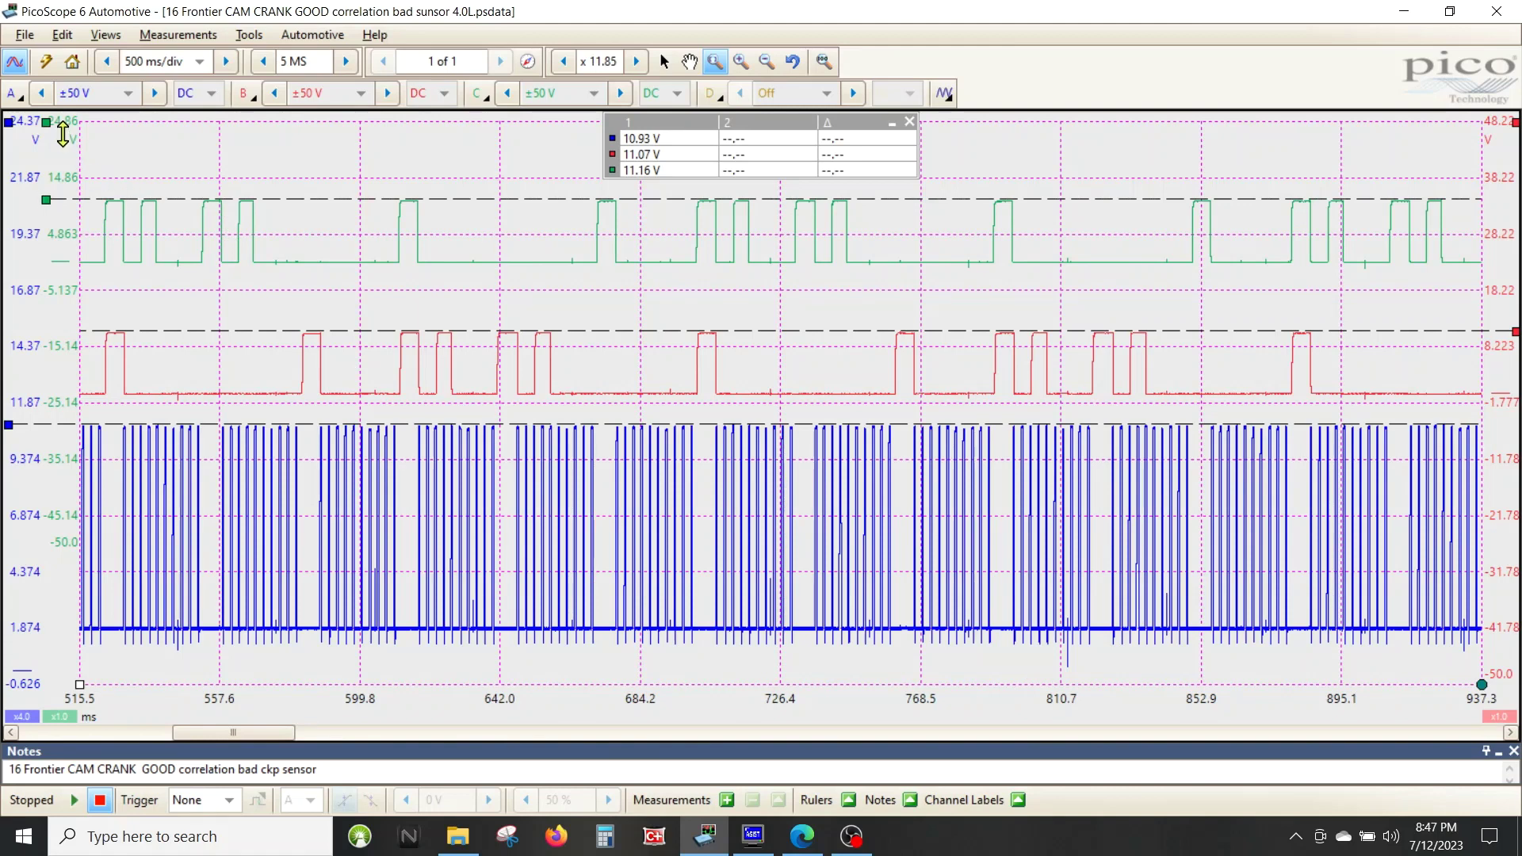
{"action": "left_click_drag", "start_coordinate": [46, 122], "coordinate": [46, 137]}
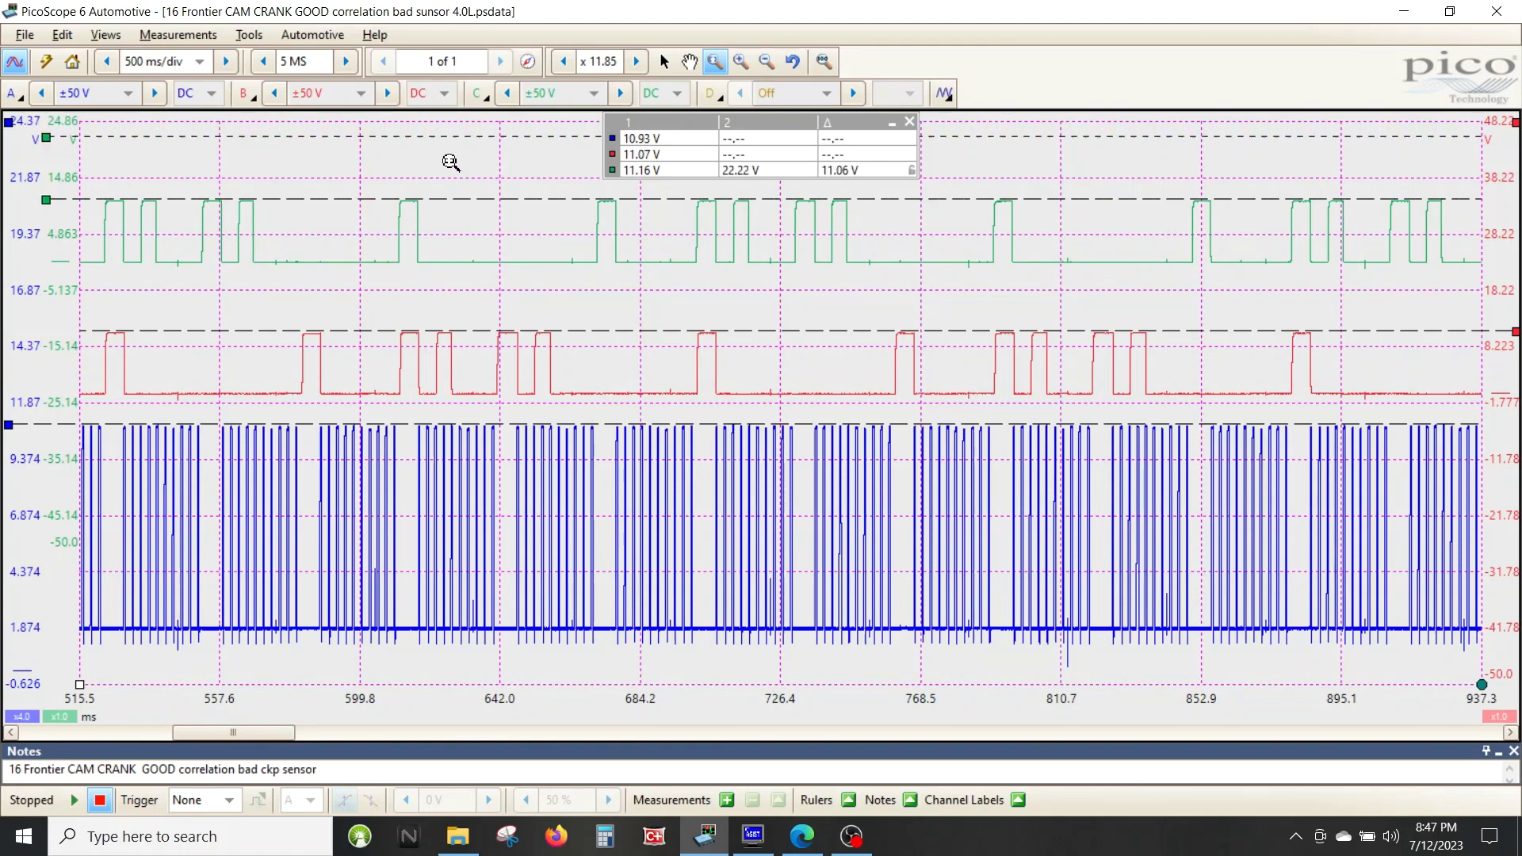
{"action": "left_click", "coordinate": [910, 120]}
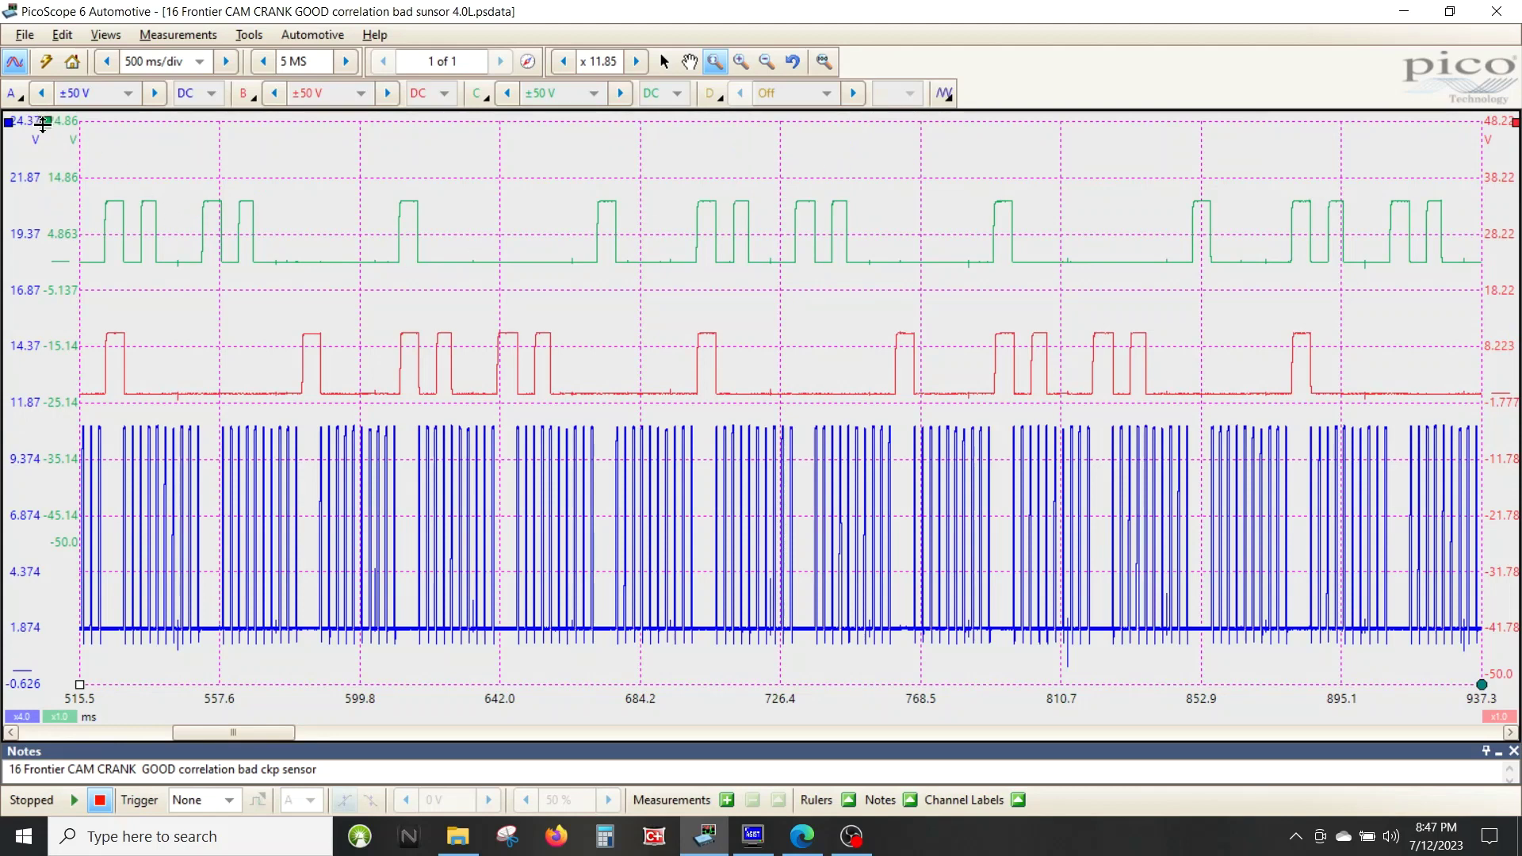
Add new rulers on the green, red and blue traces, setting each value to 0 V.
{"action": "left_click_drag", "start_coordinate": [46, 122], "coordinate": [44, 149]}
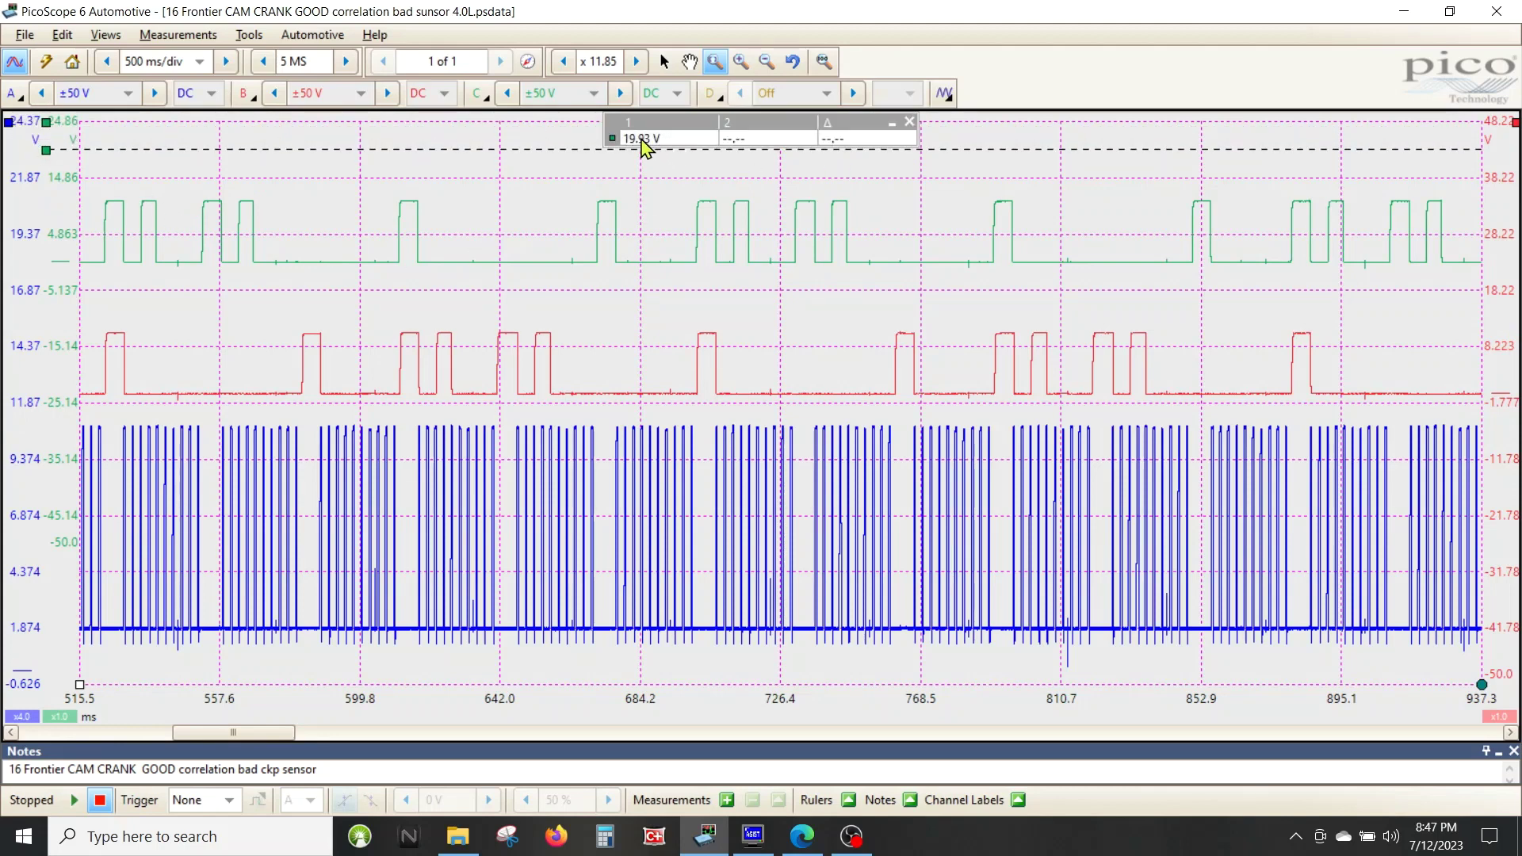
{"action": "double_click", "coordinate": [680, 137]}
{"action": "type", "text": "0"}
{"action": "key", "text": "Return"}
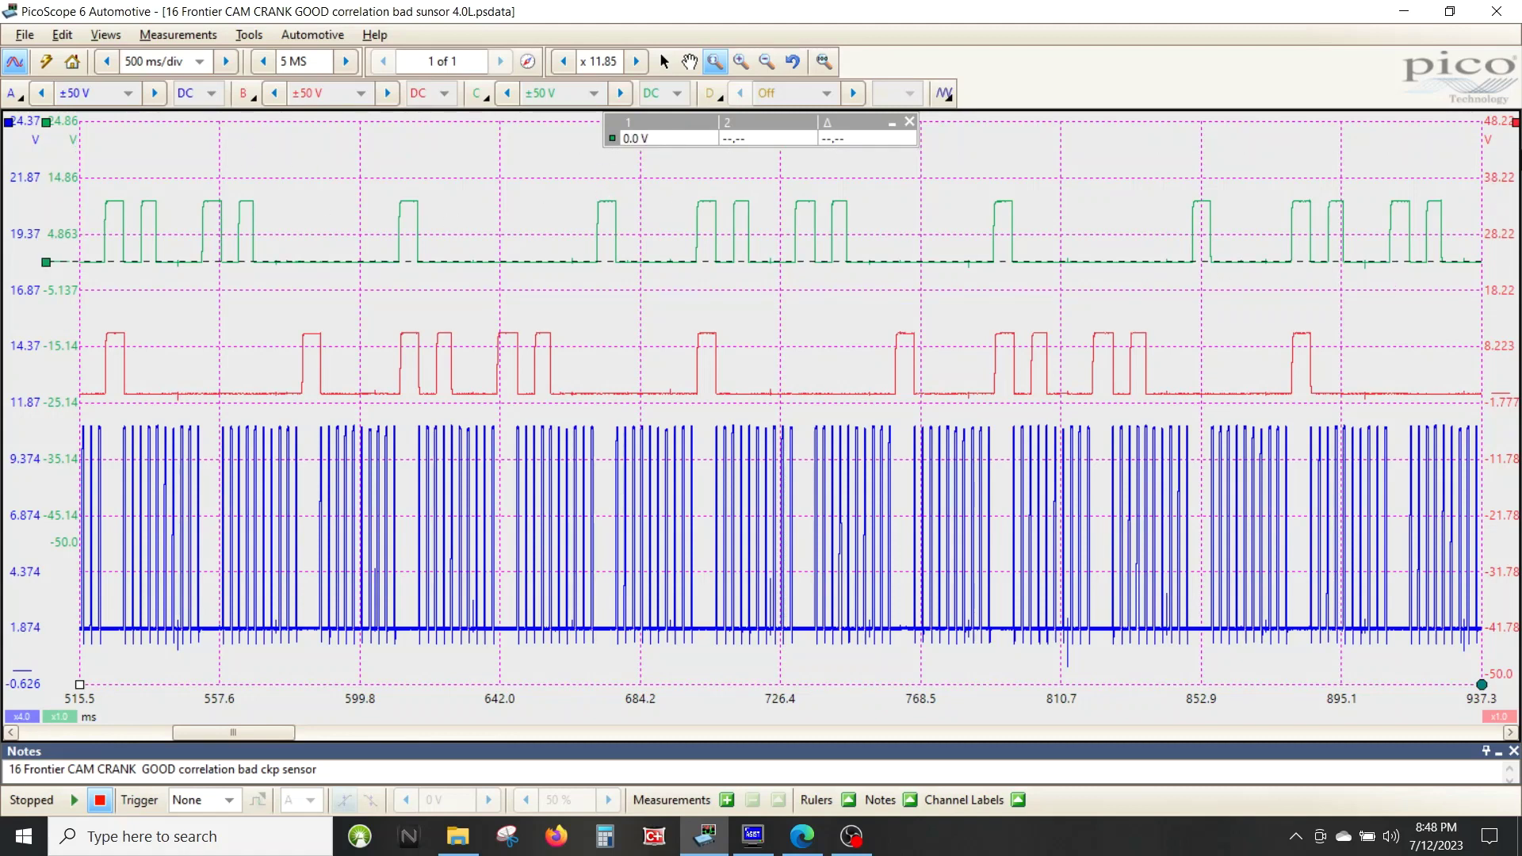
{"action": "left_click_drag", "start_coordinate": [1515, 121], "coordinate": [1516, 153]}
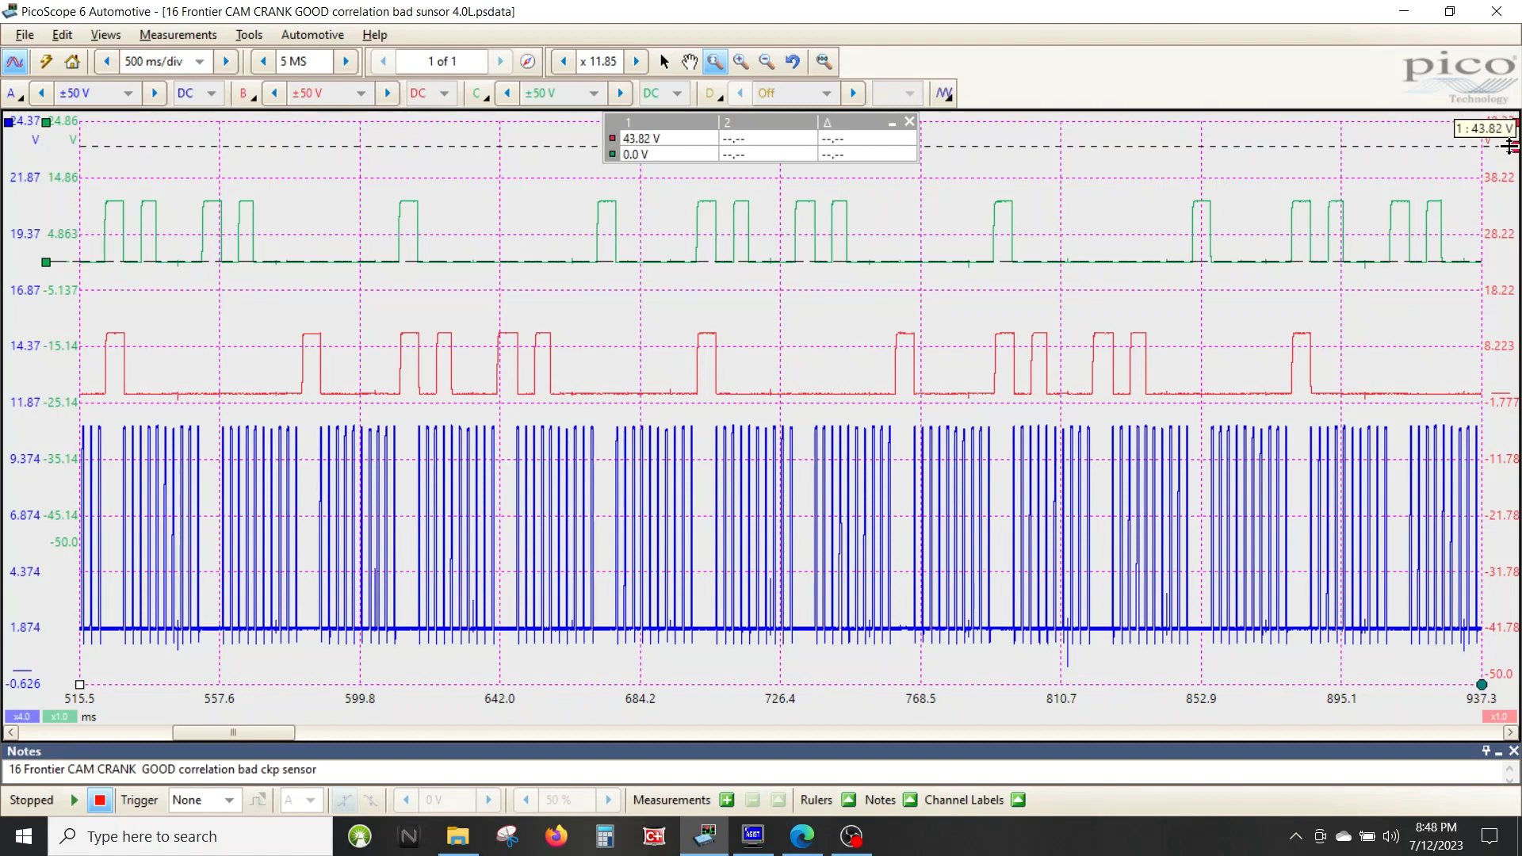
{"action": "double_click", "coordinate": [661, 137]}
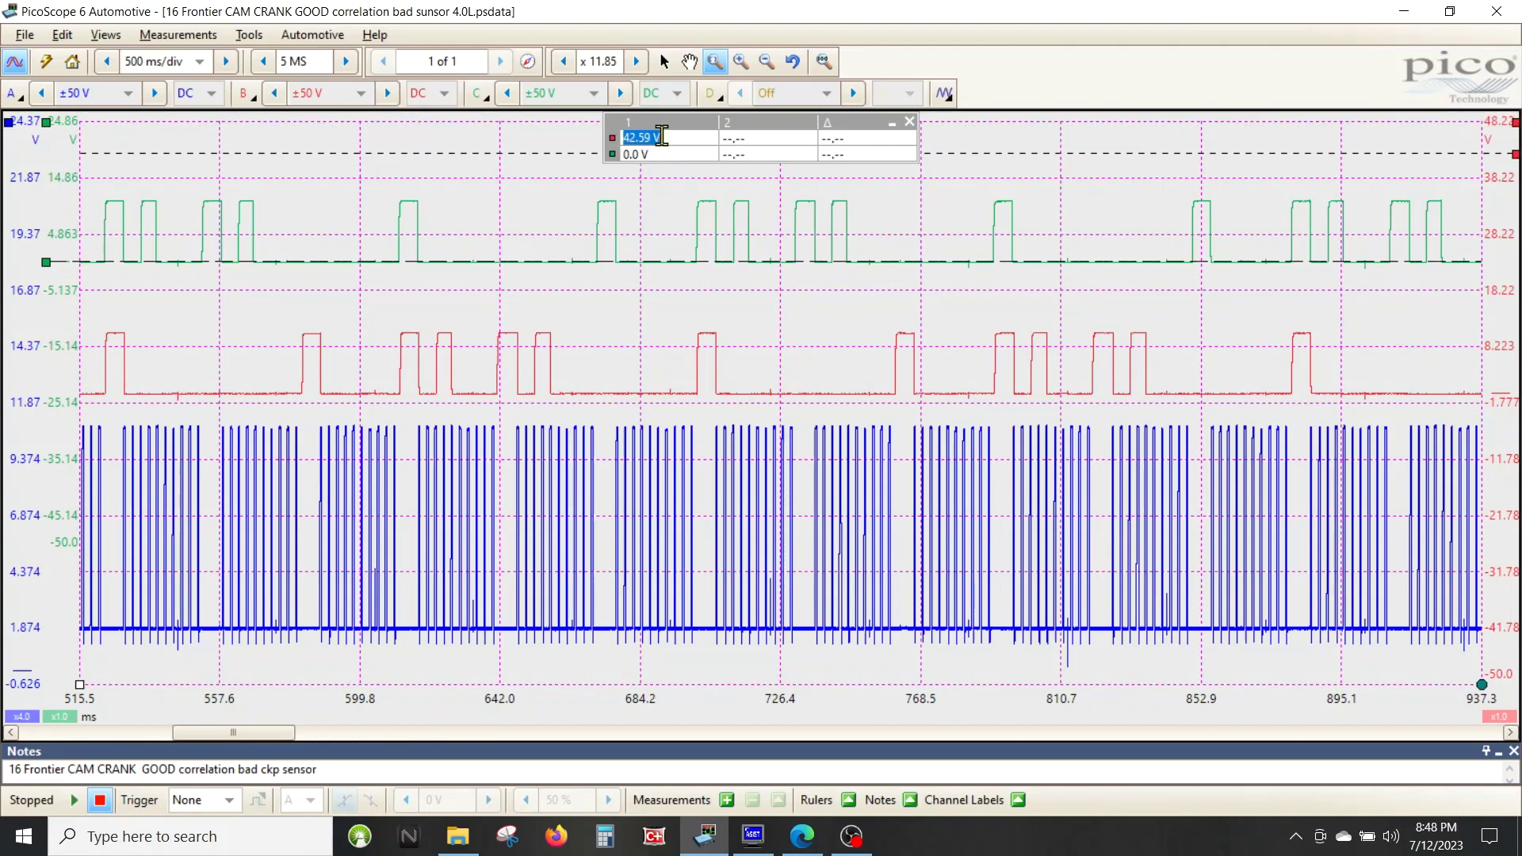
{"action": "type", "text": "0"}
{"action": "key", "text": "Return"}
{"action": "left_click_drag", "start_coordinate": [8, 121], "coordinate": [10, 143]}
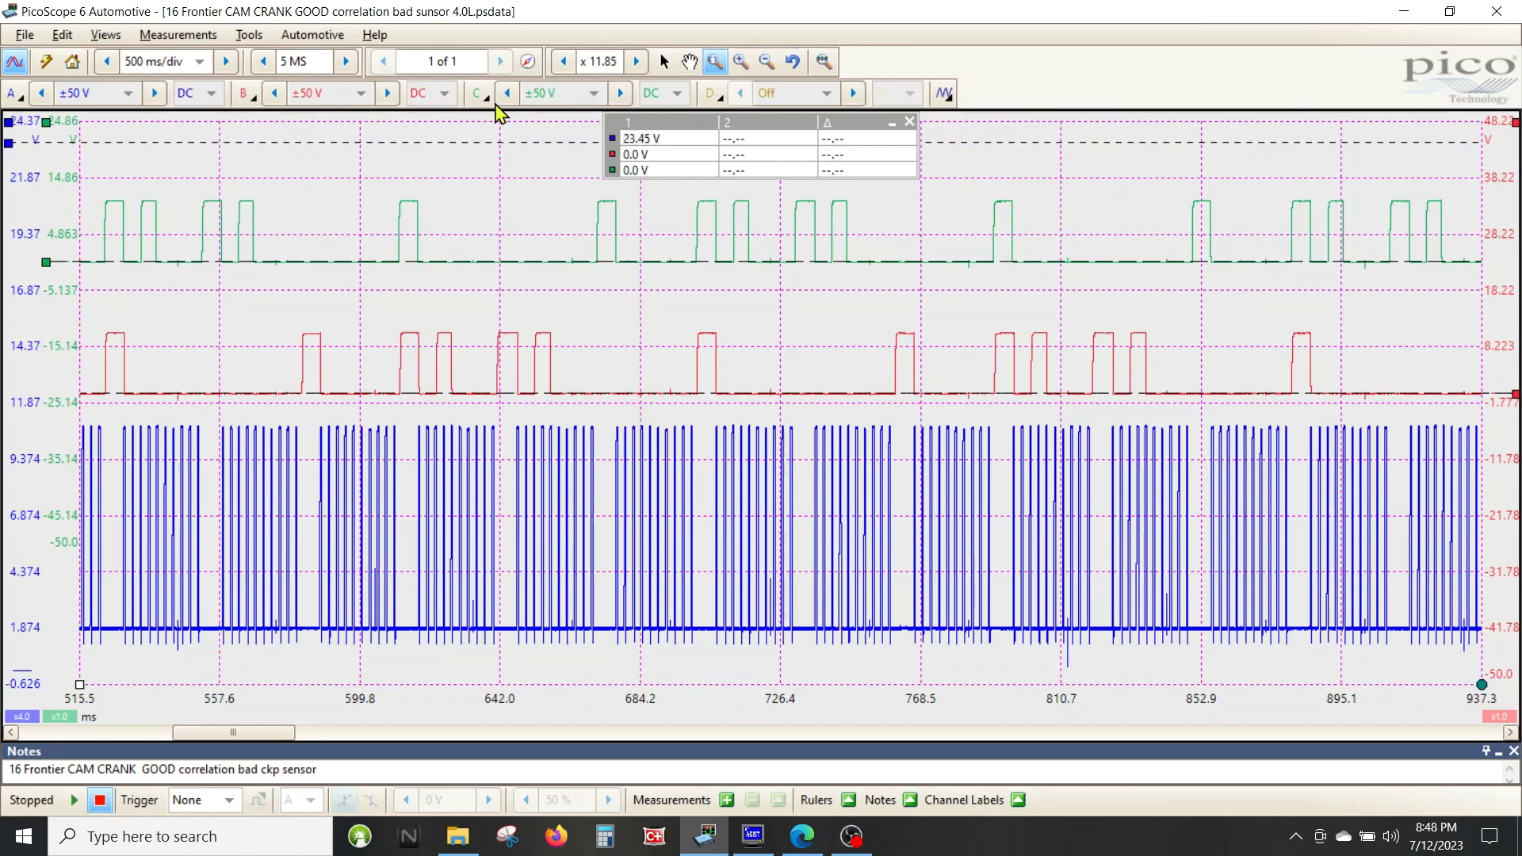
{"action": "double_click", "coordinate": [640, 137]}
{"action": "type", "text": "0"}
{"action": "key", "text": "Return"}
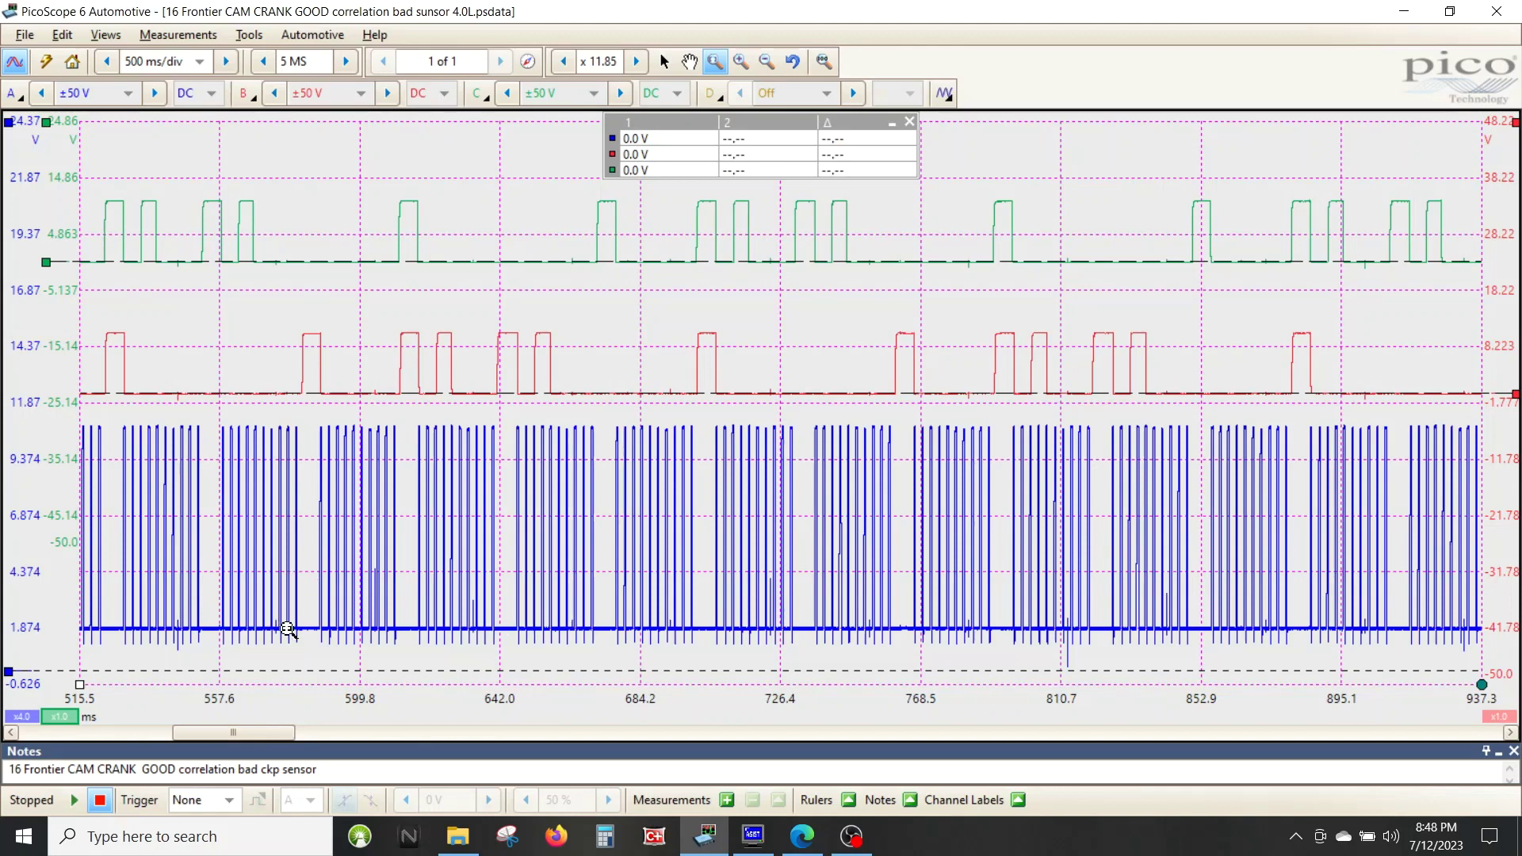
Zoom to about 591–716 ms and place a second channel A ruler at the 1.839 V low level.
{"action": "left_click_drag", "start_coordinate": [332, 708], "coordinate": [747, 692]}
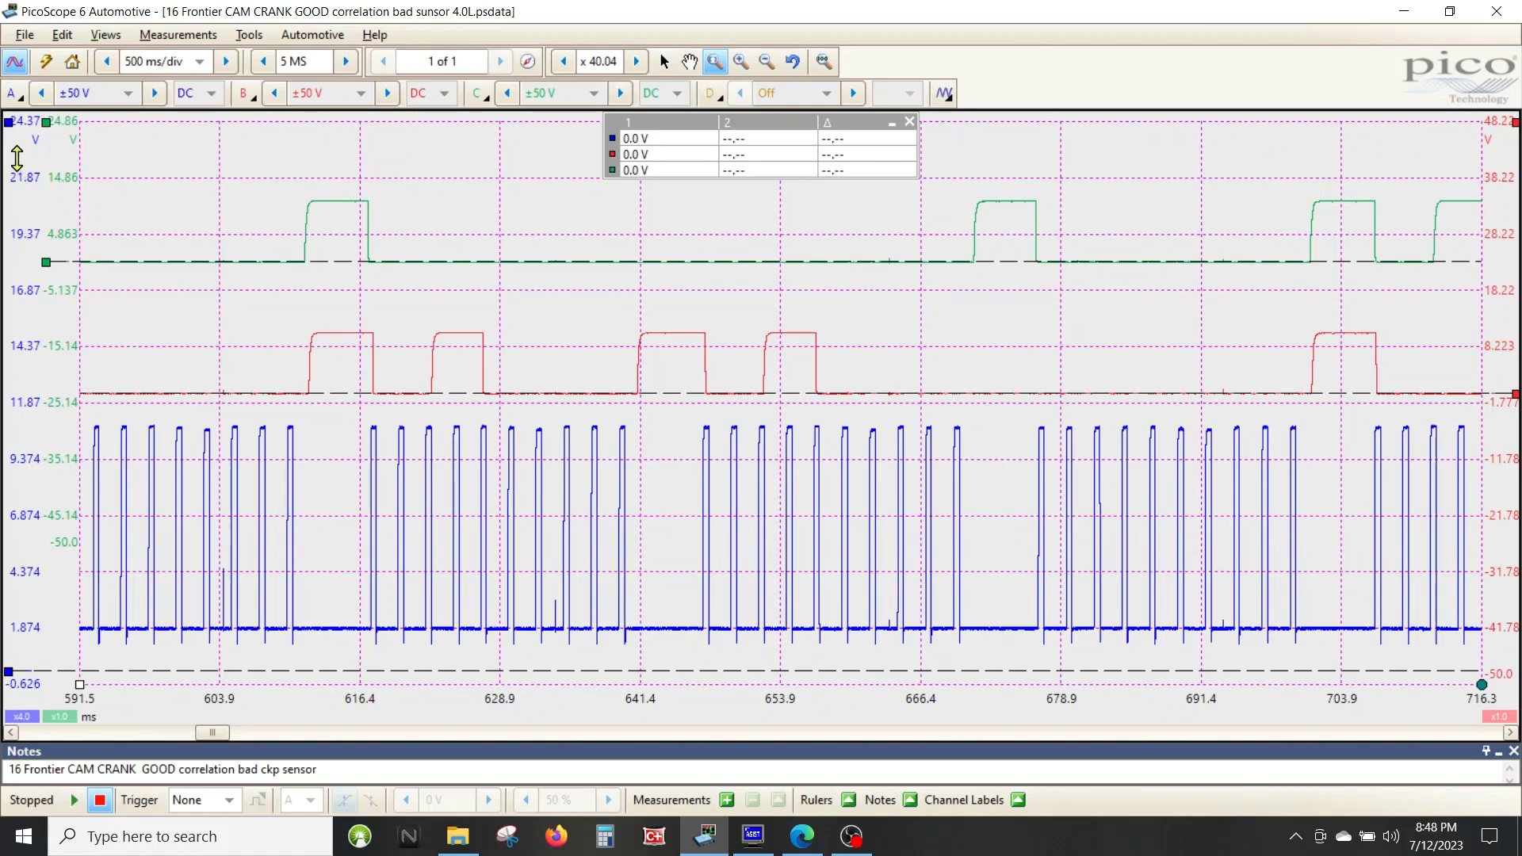
{"action": "left_click_drag", "start_coordinate": [8, 121], "coordinate": [13, 631]}
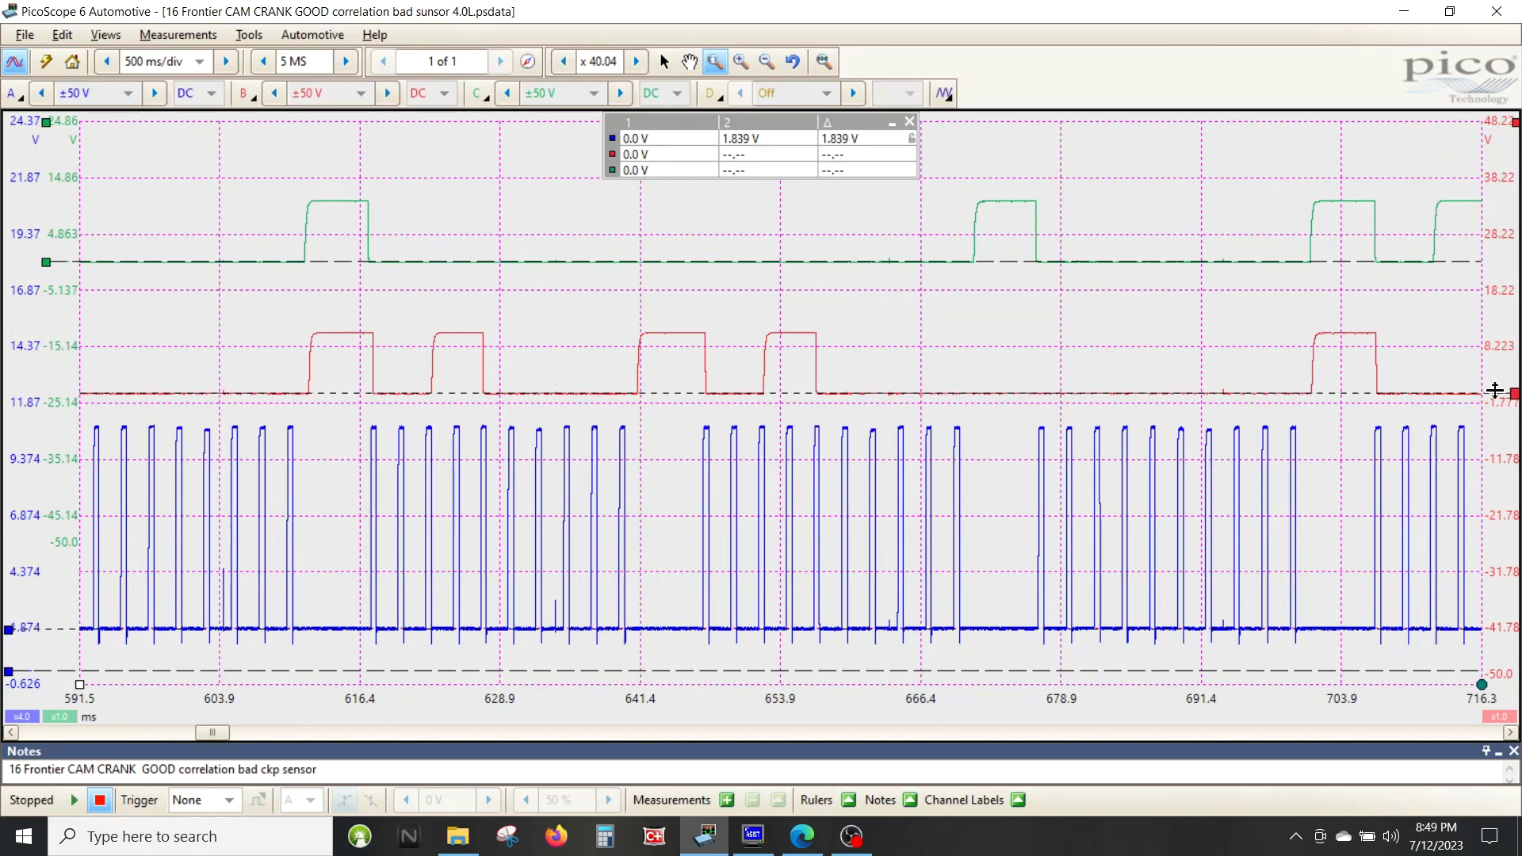
Raise the red channel B trace, align its ruler to the red baseline, and show full 0–5 s.
{"action": "left_click_drag", "start_coordinate": [1510, 356], "coordinate": [1502, 294]}
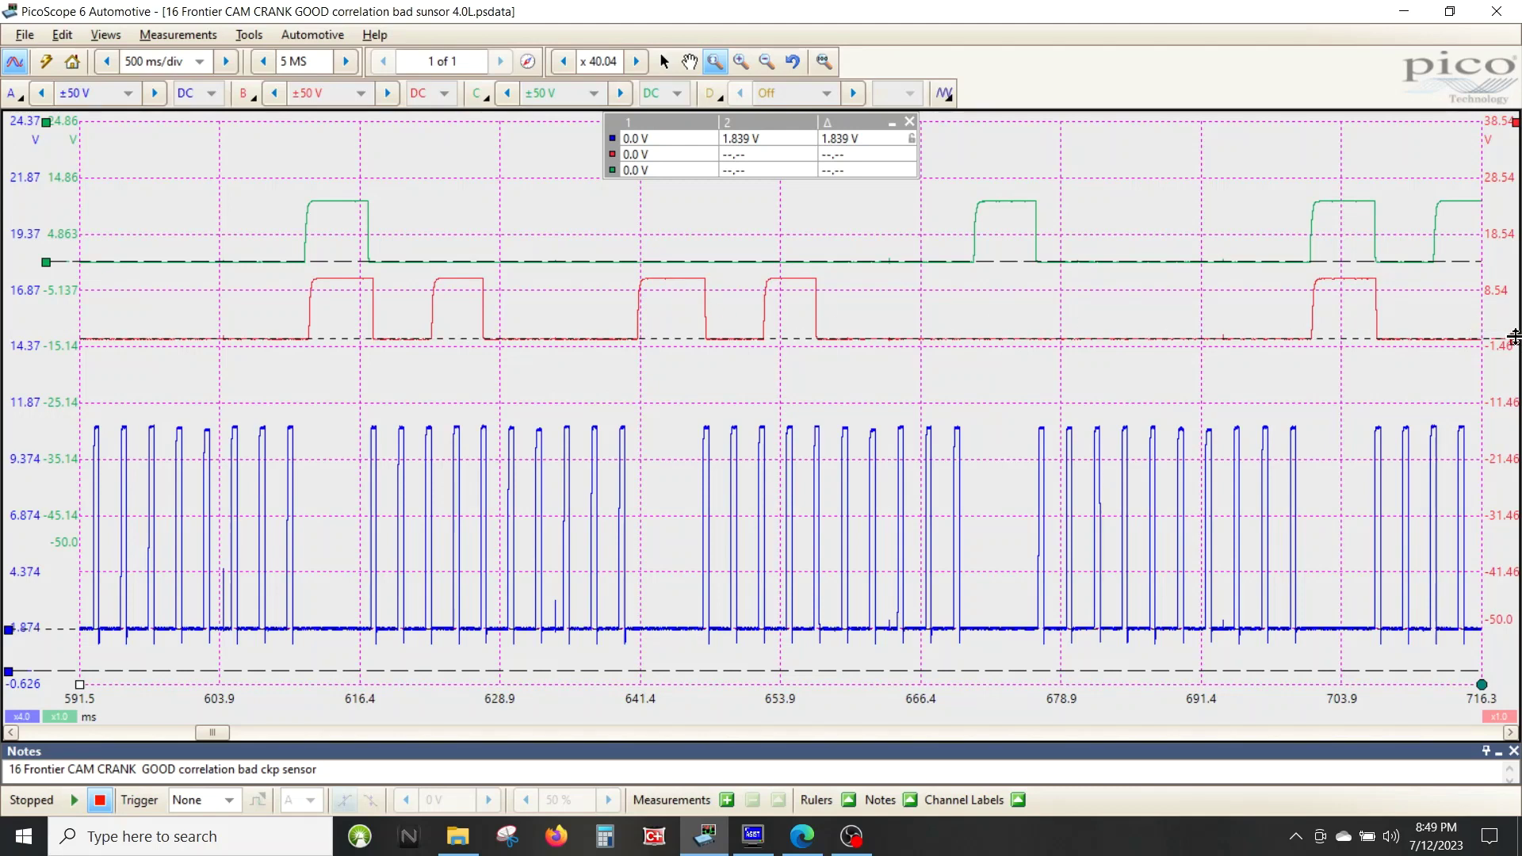
{"action": "left_click_drag", "start_coordinate": [1514, 337], "coordinate": [1512, 362]}
{"action": "mouse_move", "coordinate": [1508, 362]}
{"action": "left_click_drag", "start_coordinate": [1508, 362], "coordinate": [1512, 339]}
{"action": "left_click", "coordinate": [823, 62]}
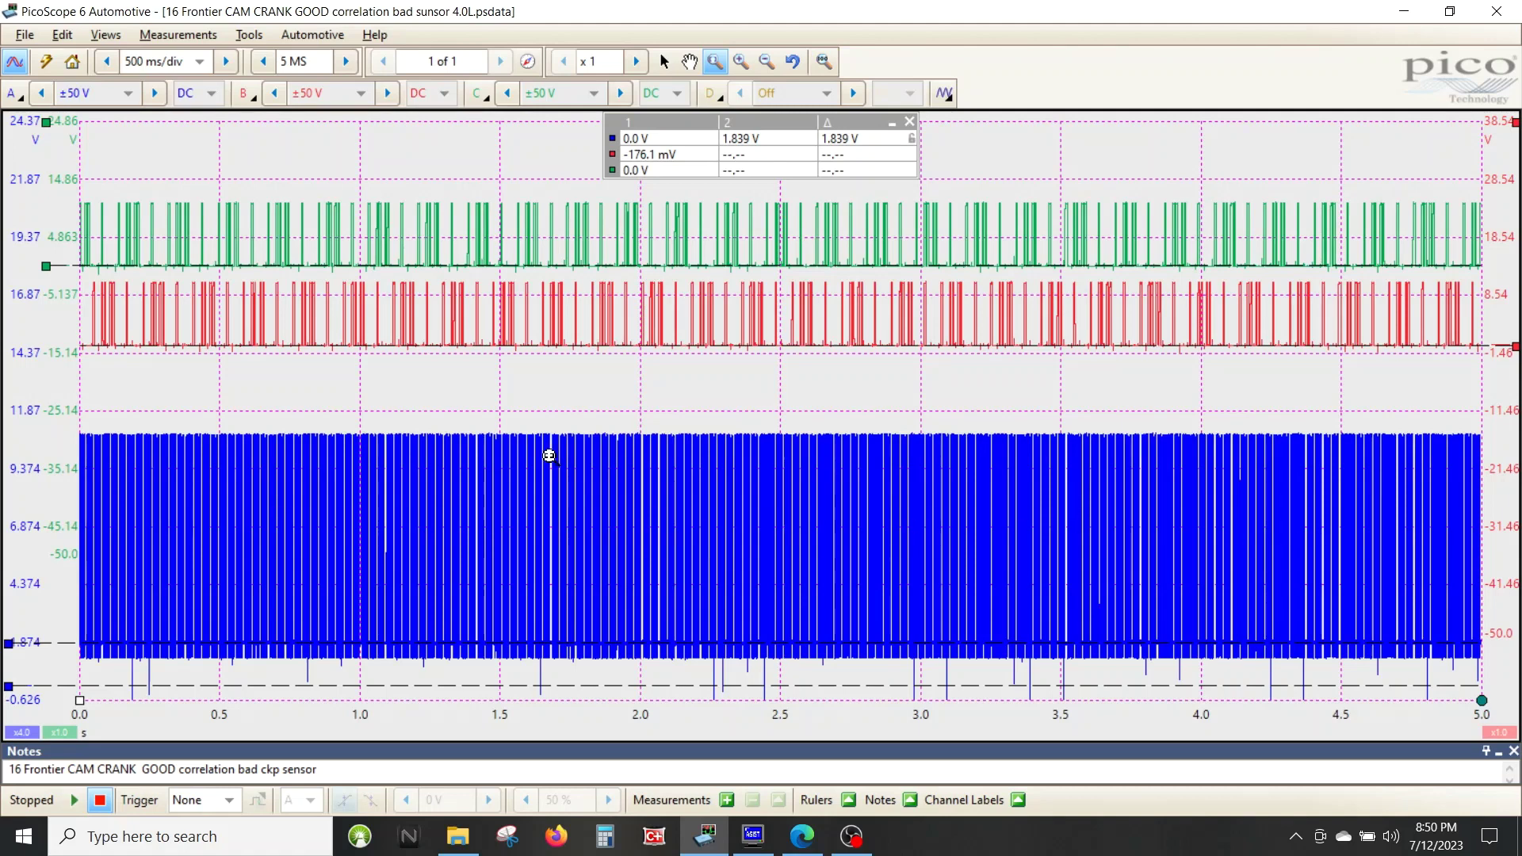
Open the '16 frontier crank failure' capture file.
{"action": "left_click", "coordinate": [24, 36]}
{"action": "left_click", "coordinate": [72, 90]}
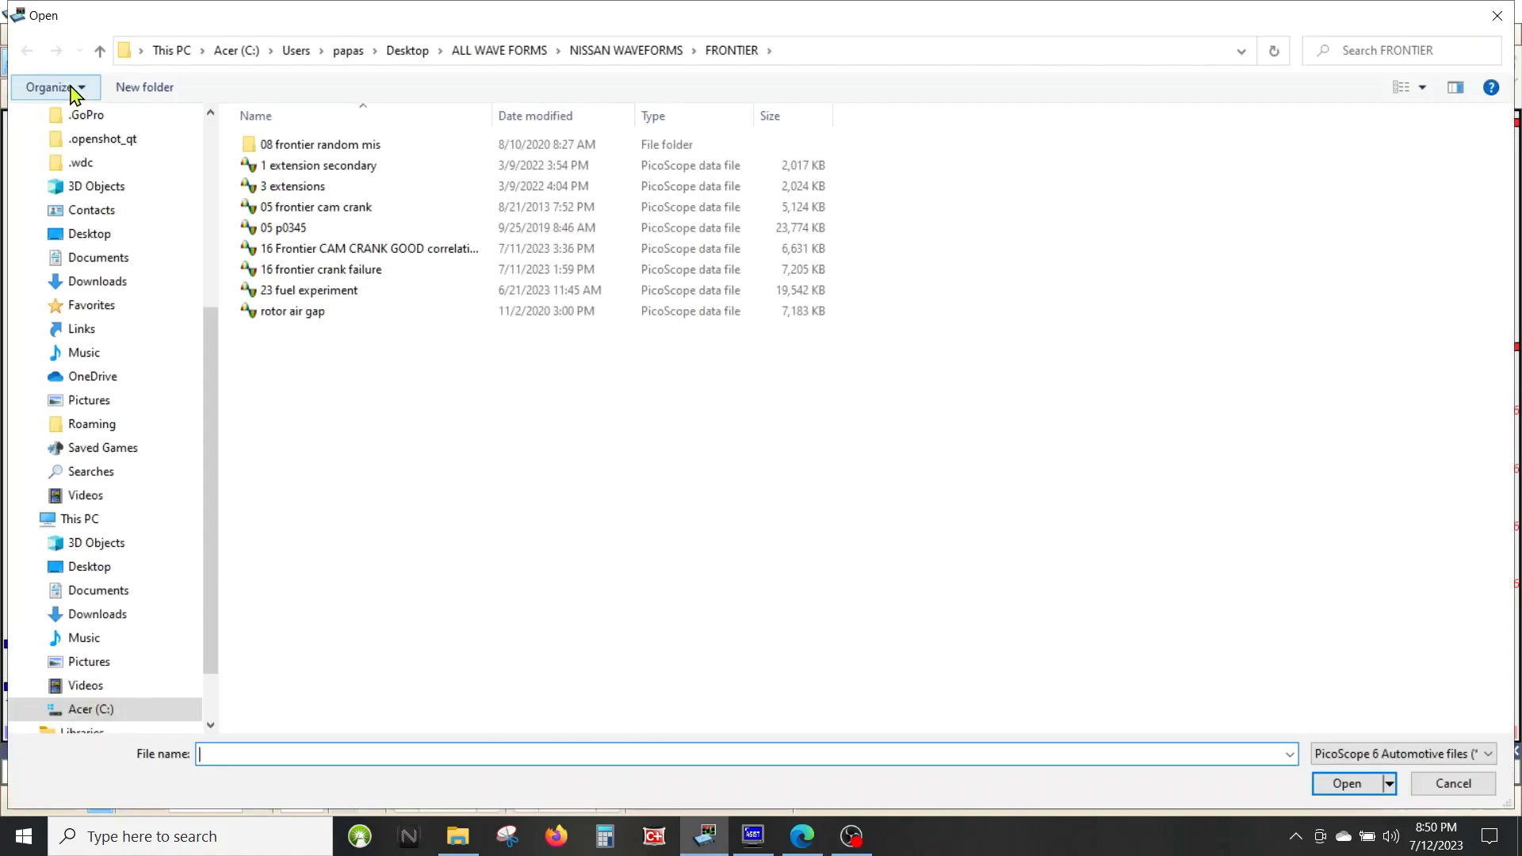
{"action": "double_click", "coordinate": [362, 274]}
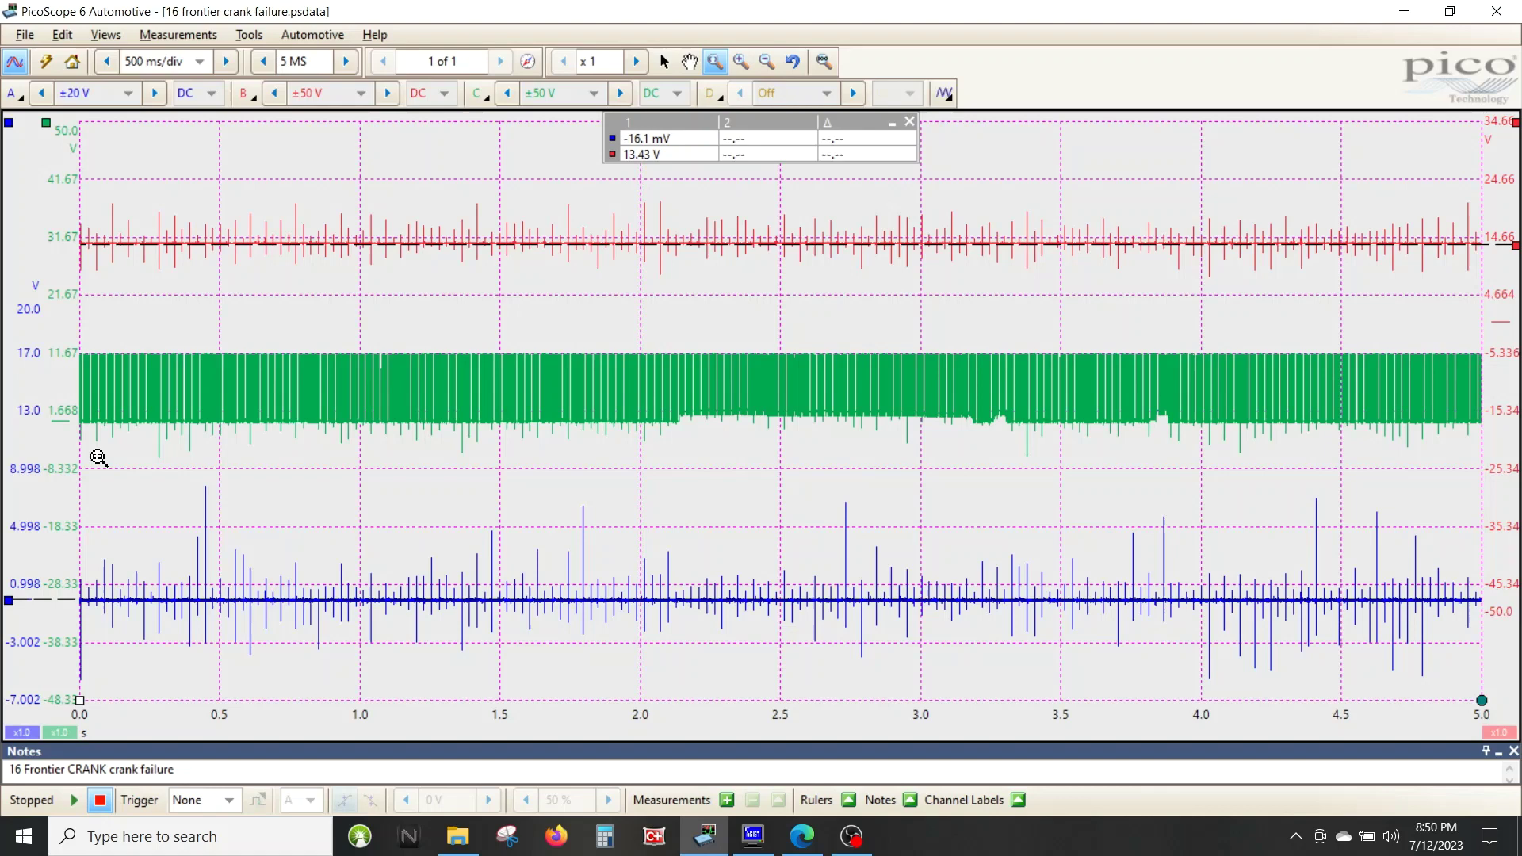
Raise the green crank channel's scale to x4.0 and move the red trace below it.
{"action": "left_click", "coordinate": [61, 734]}
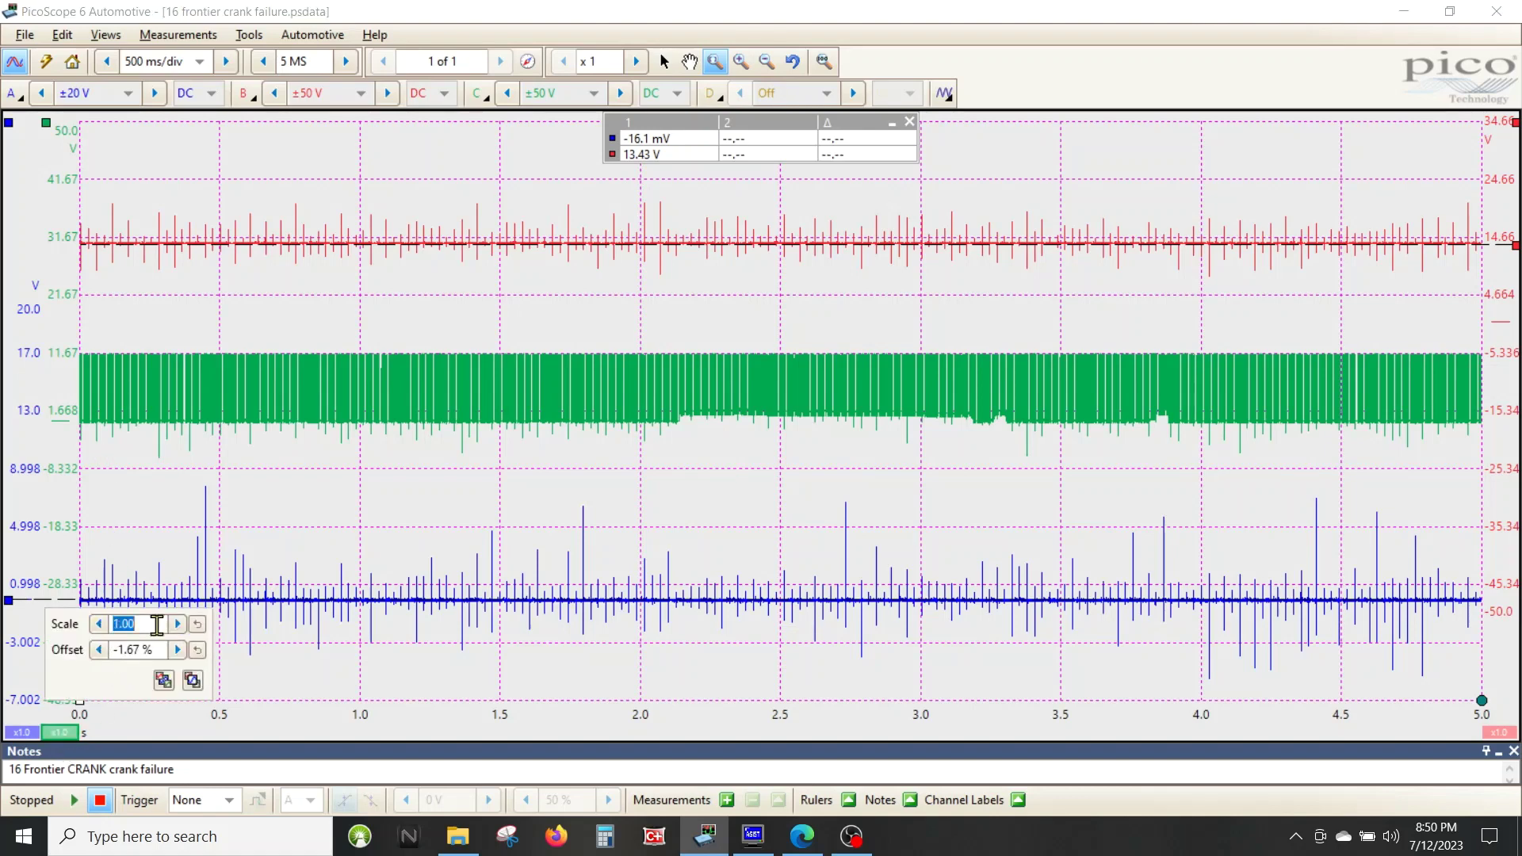
{"action": "left_click", "coordinate": [177, 625]}
{"action": "left_click", "coordinate": [177, 625]}
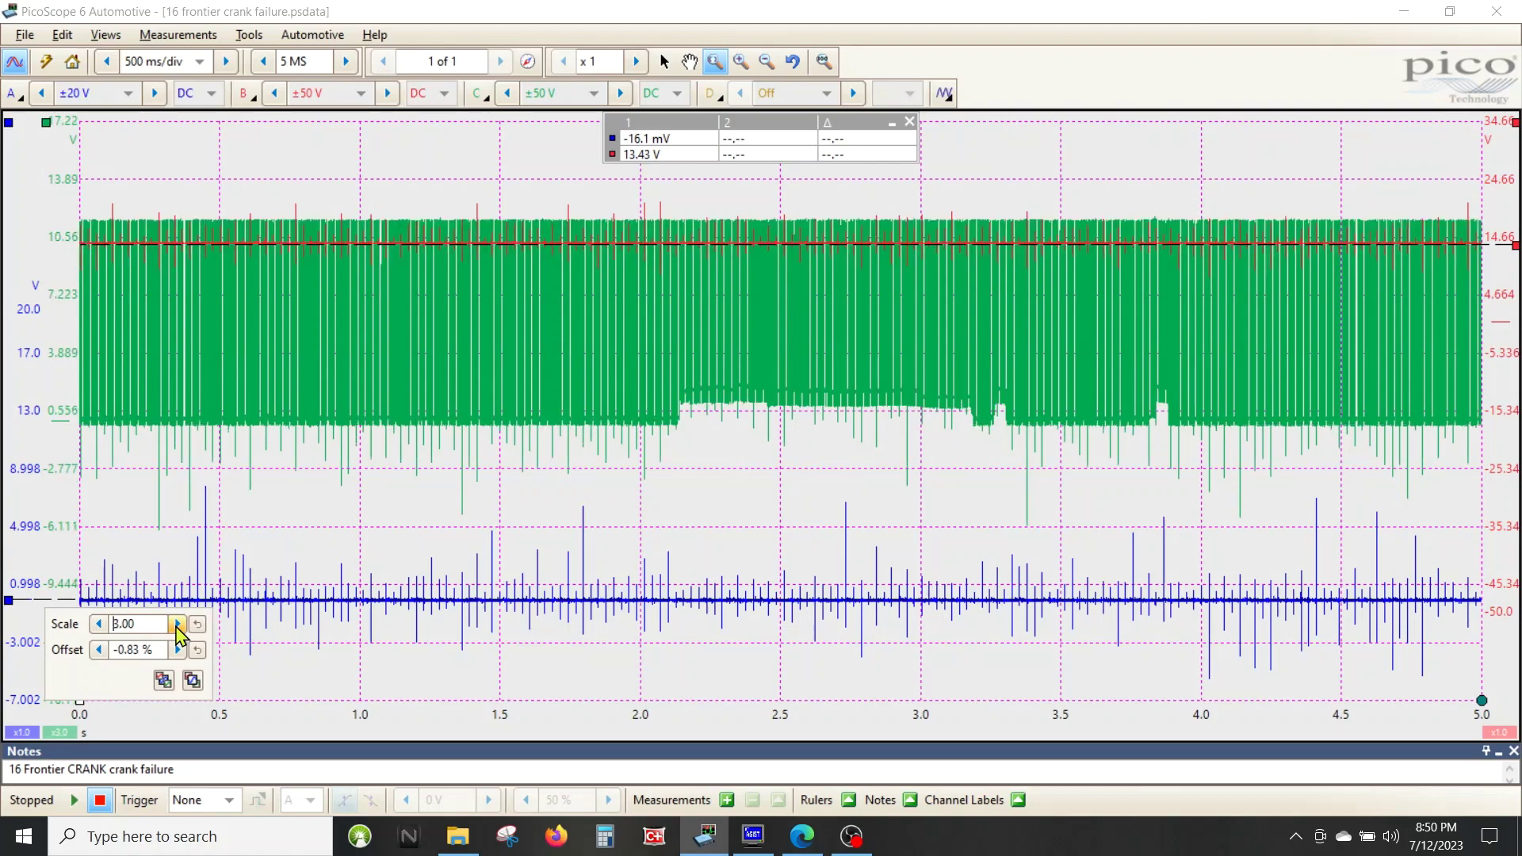
{"action": "left_click", "coordinate": [177, 625]}
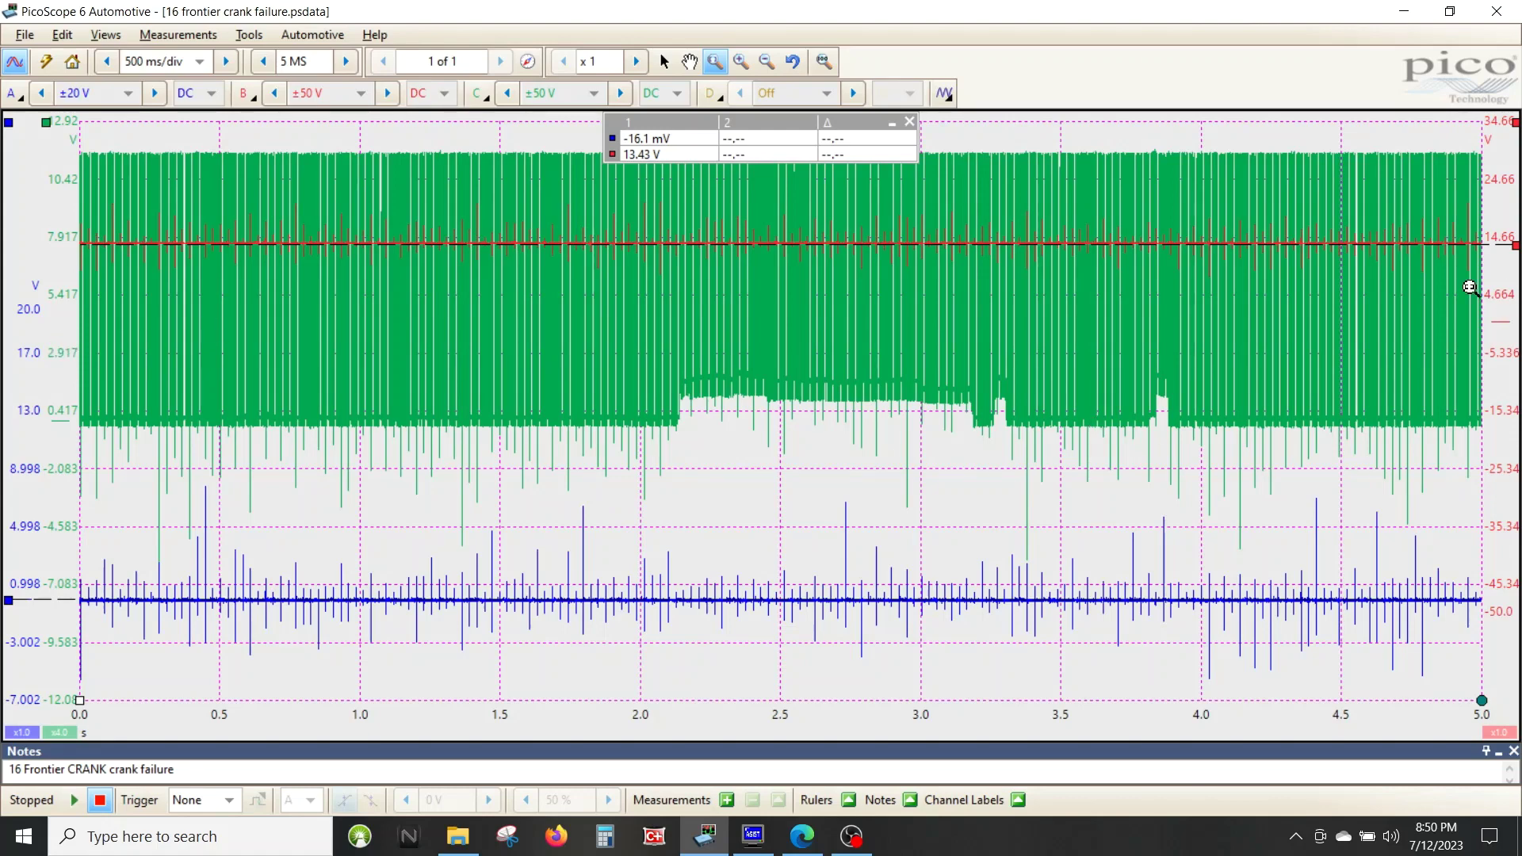
{"action": "left_click_drag", "start_coordinate": [1504, 299], "coordinate": [1495, 583]}
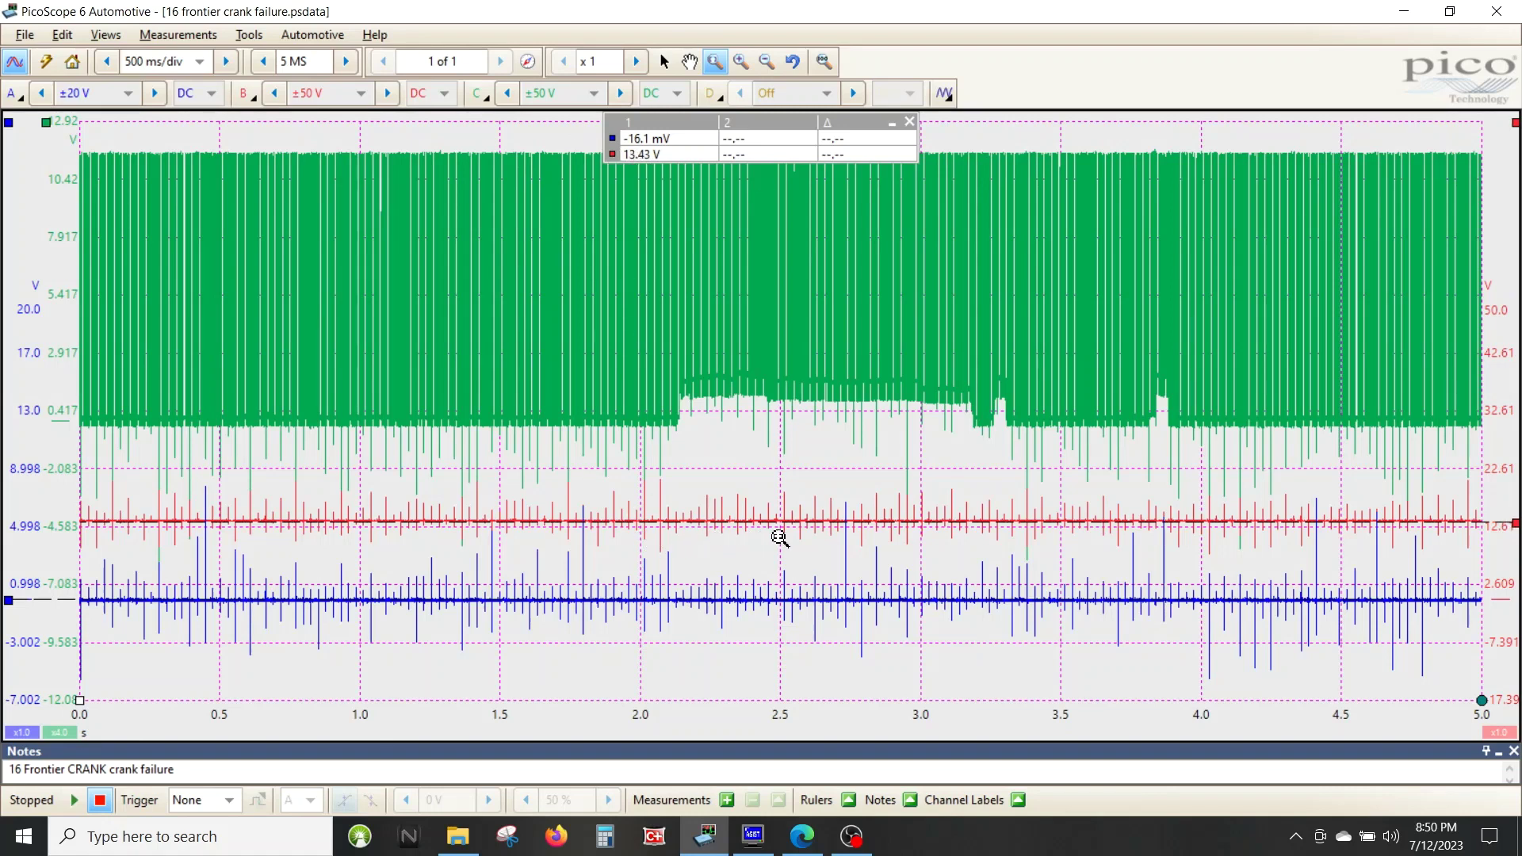
Set the first channel A ruler value to 0 V.
{"action": "double_click", "coordinate": [656, 138]}
{"action": "type", "text": "0"}
{"action": "key", "text": "Return"}
Zoom into the crank dropout around 2 s and add a ruler on the green crank signal.
{"action": "mouse_move", "coordinate": [651, 555]}
{"action": "left_mouse_down"}
{"action": "mouse_move", "coordinate": [697, 621]}
{"action": "mouse_move", "coordinate": [900, 671]}
{"action": "left_mouse_up"}
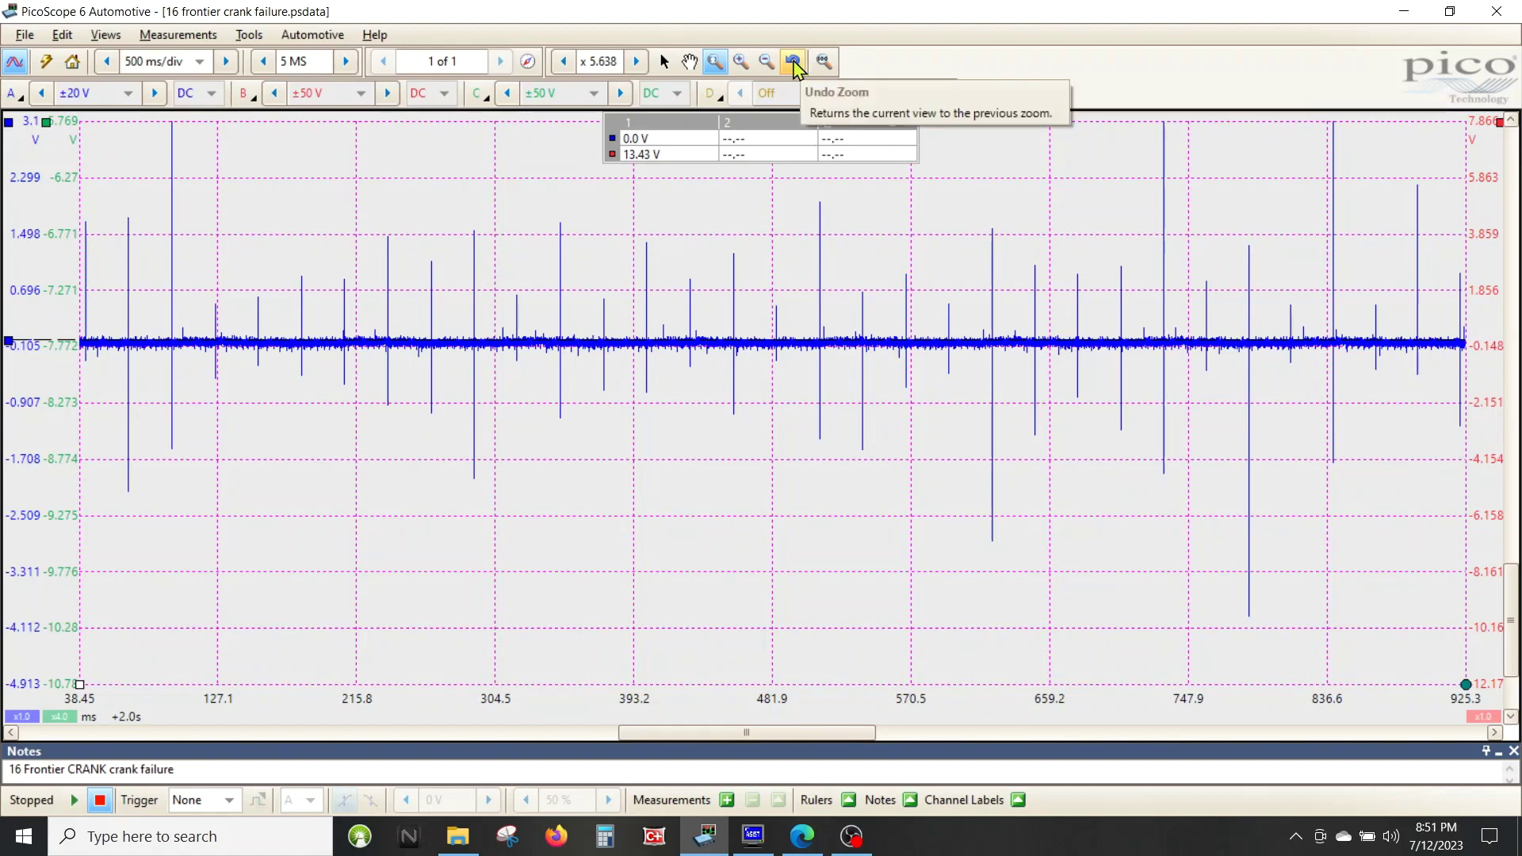
{"action": "left_click", "coordinate": [824, 61]}
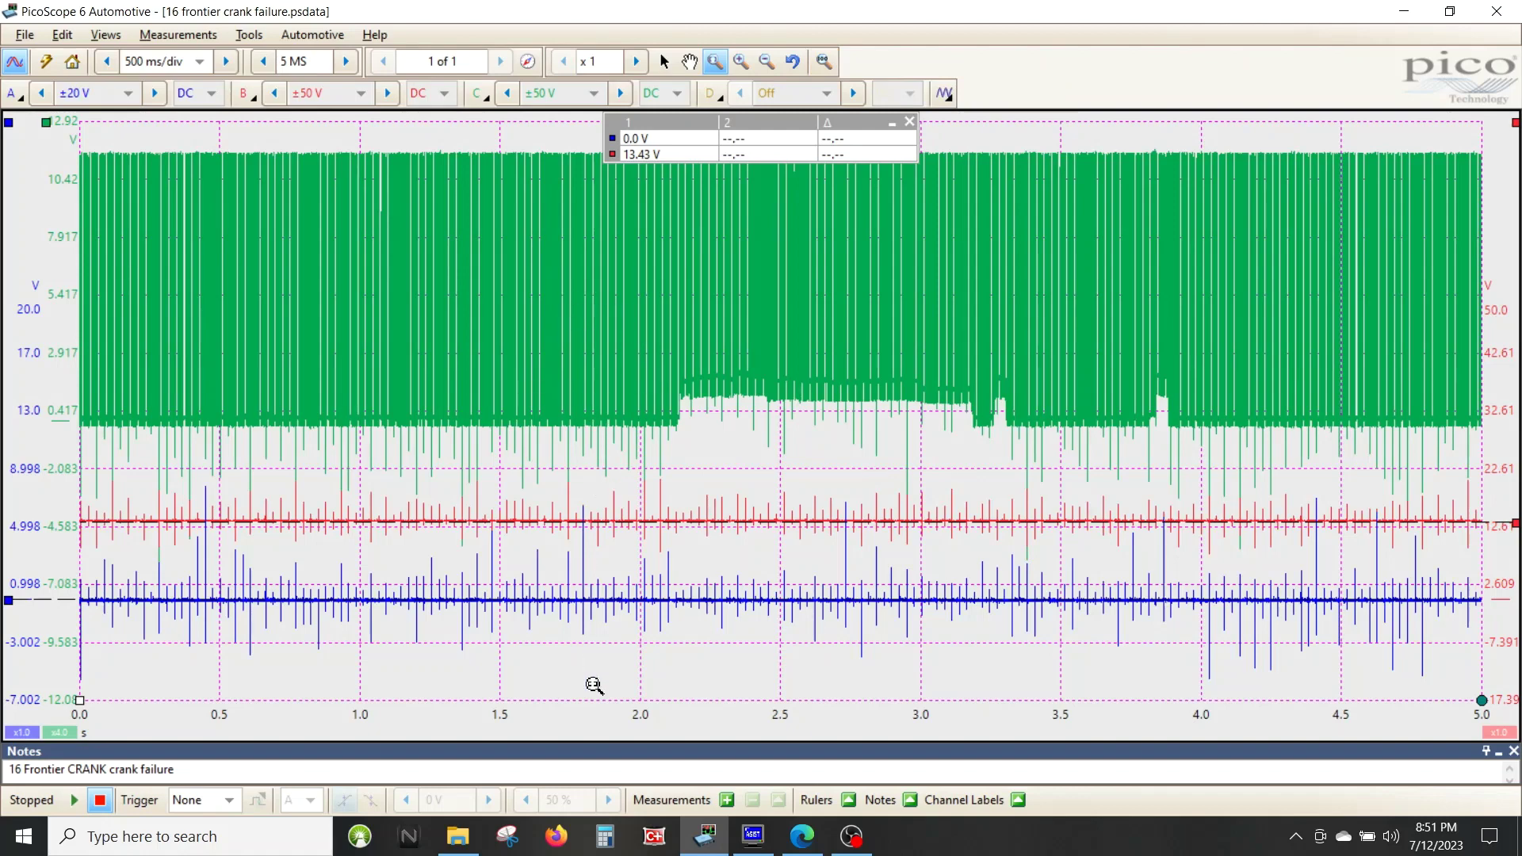
{"action": "left_click_drag", "start_coordinate": [625, 715], "coordinate": [858, 718]}
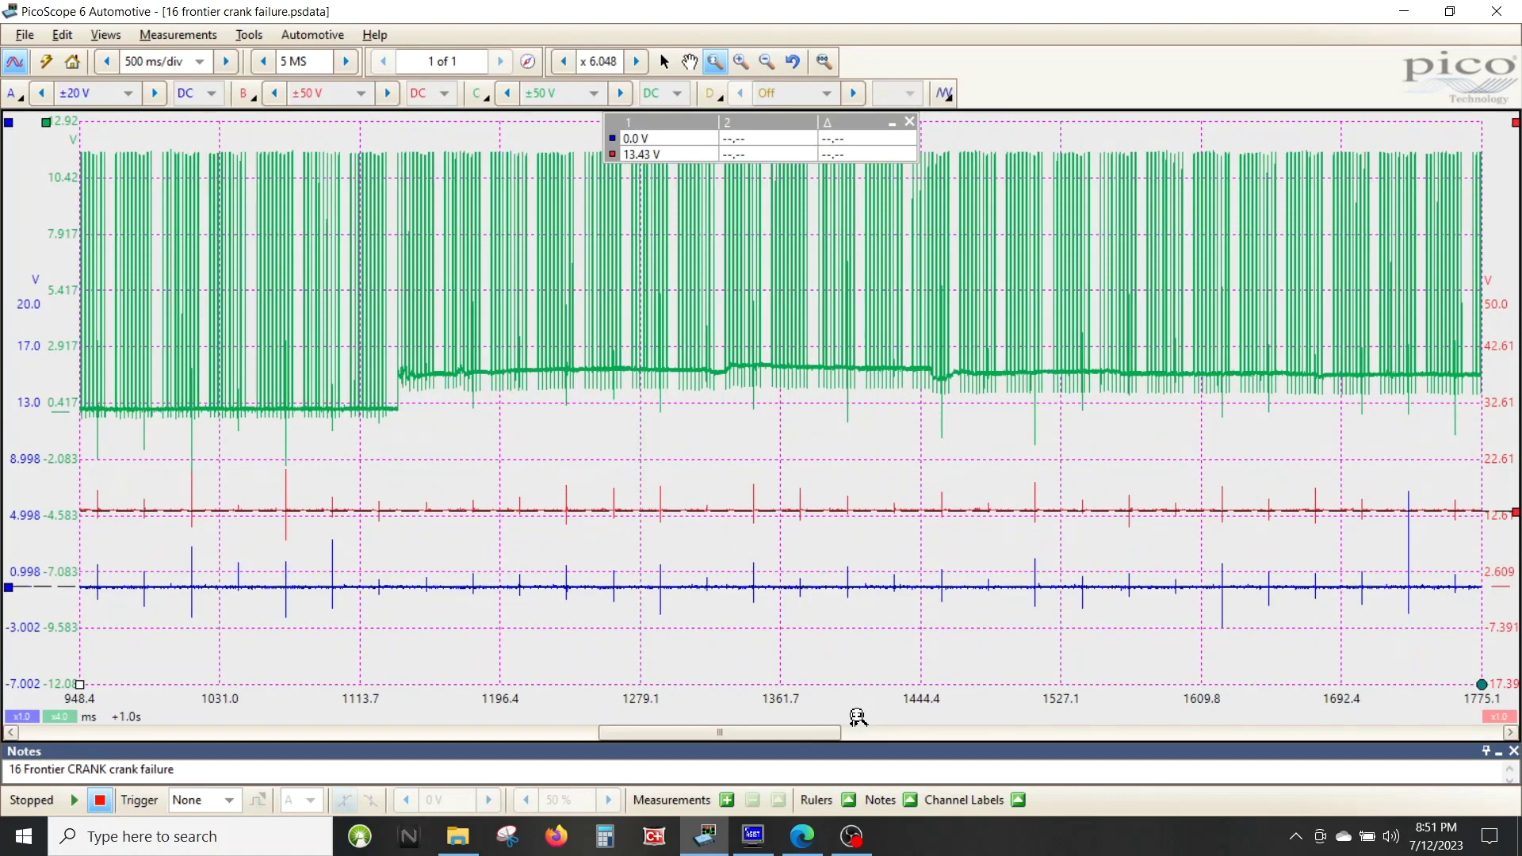
{"action": "mouse_move", "coordinate": [454, 506]}
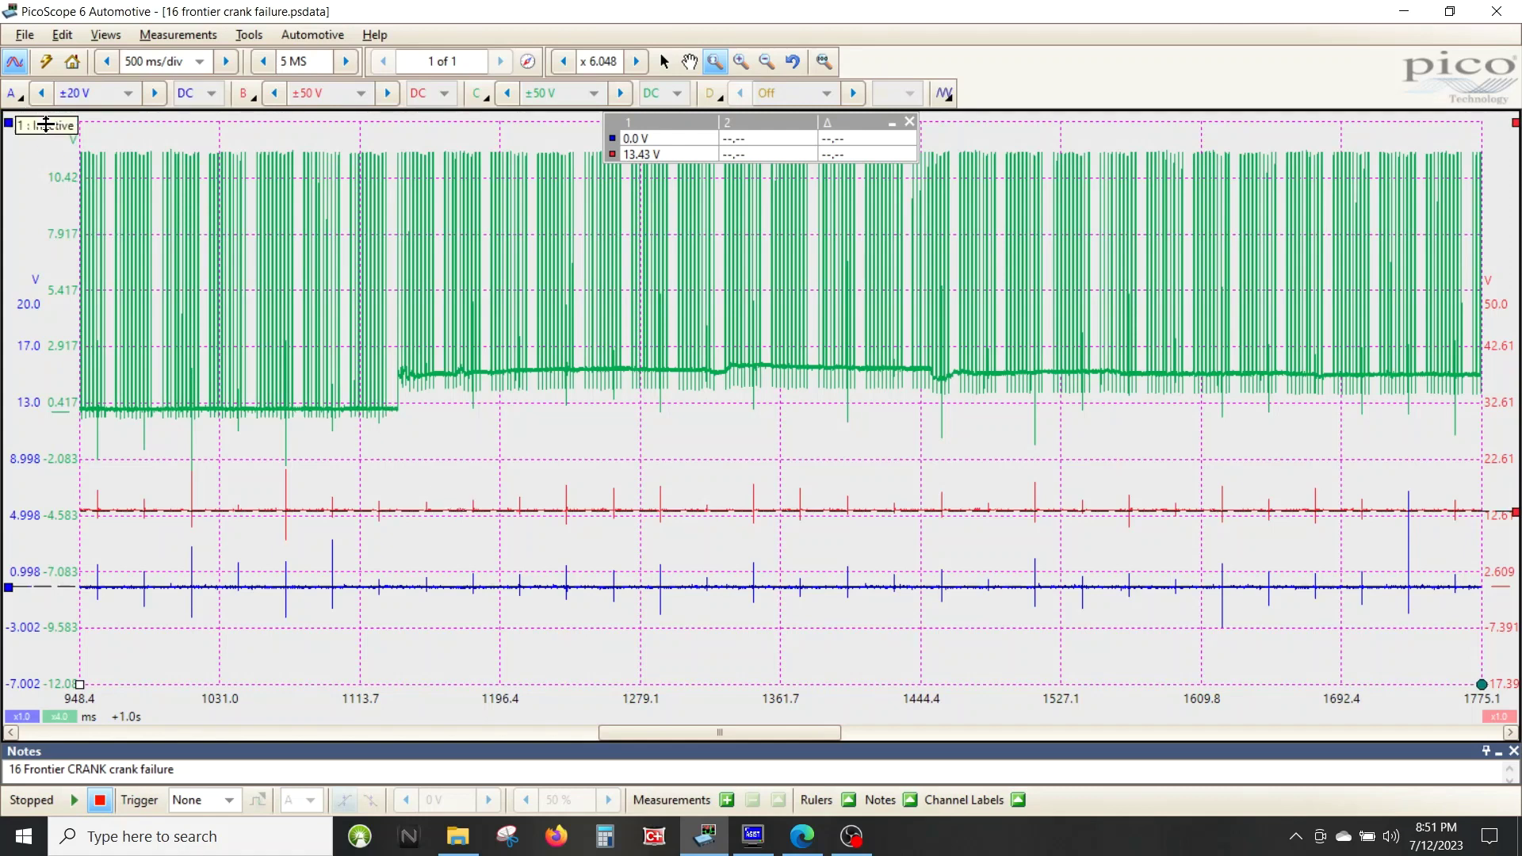
{"action": "left_click_drag", "start_coordinate": [45, 122], "coordinate": [3, 408]}
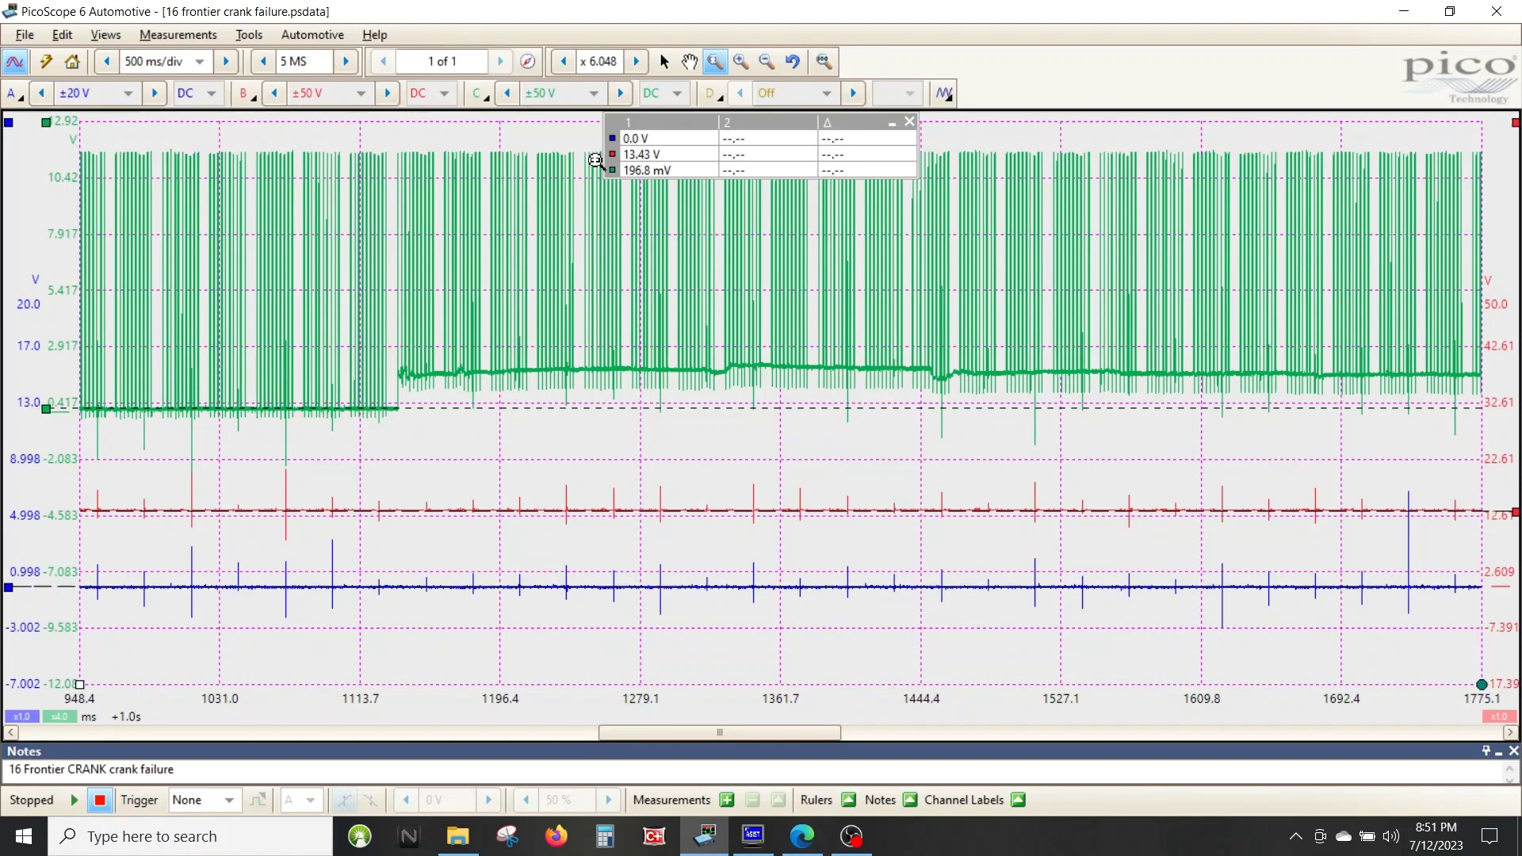
Restore the full 0–5 s view, then zoom into the 1.92–2.56 s section.
{"action": "left_click", "coordinate": [563, 62]}
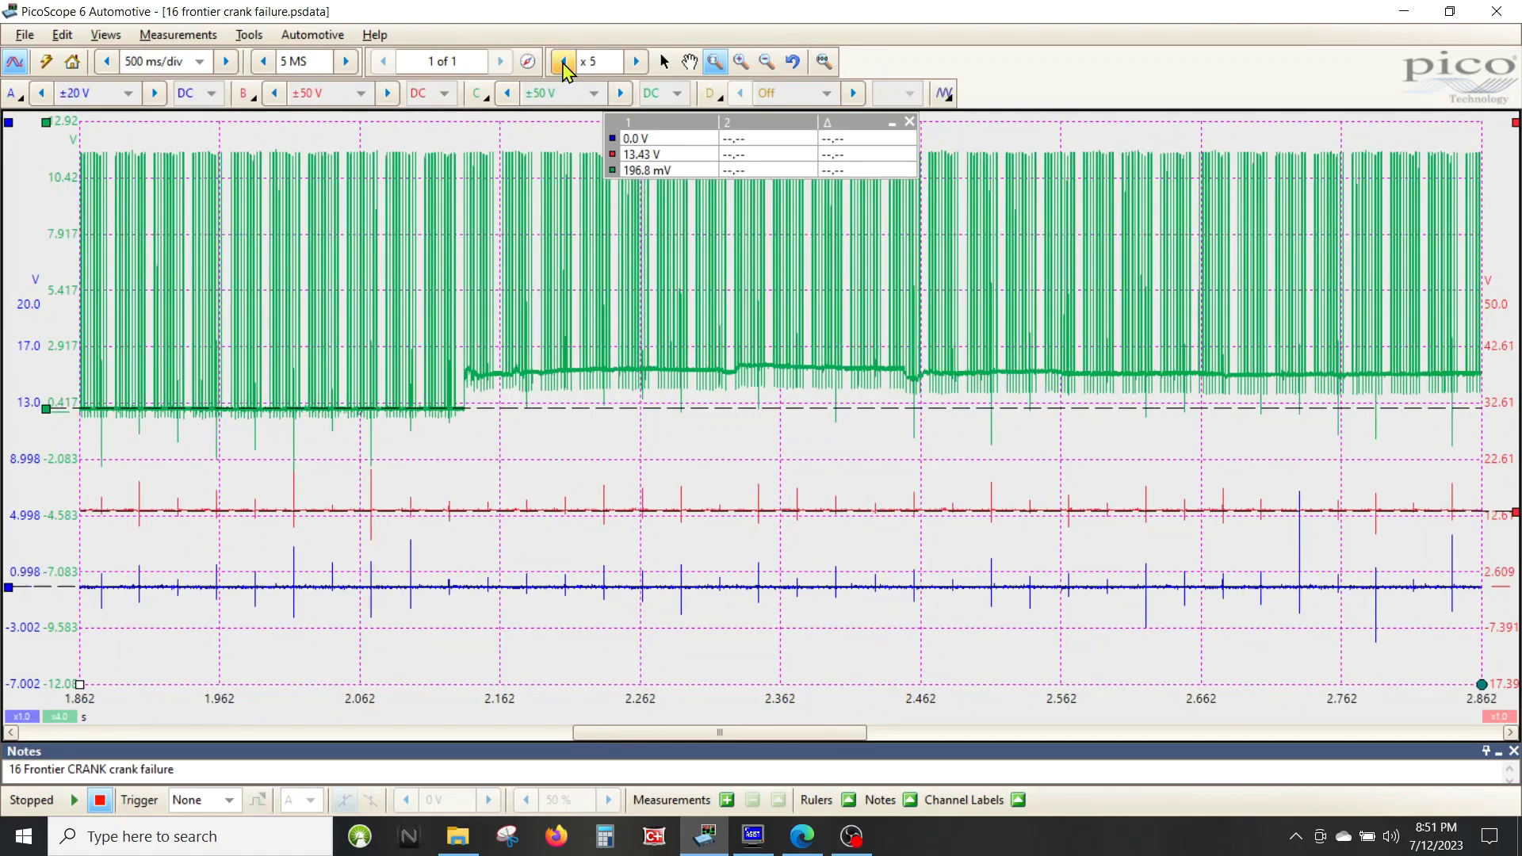
{"action": "left_click", "coordinate": [824, 62]}
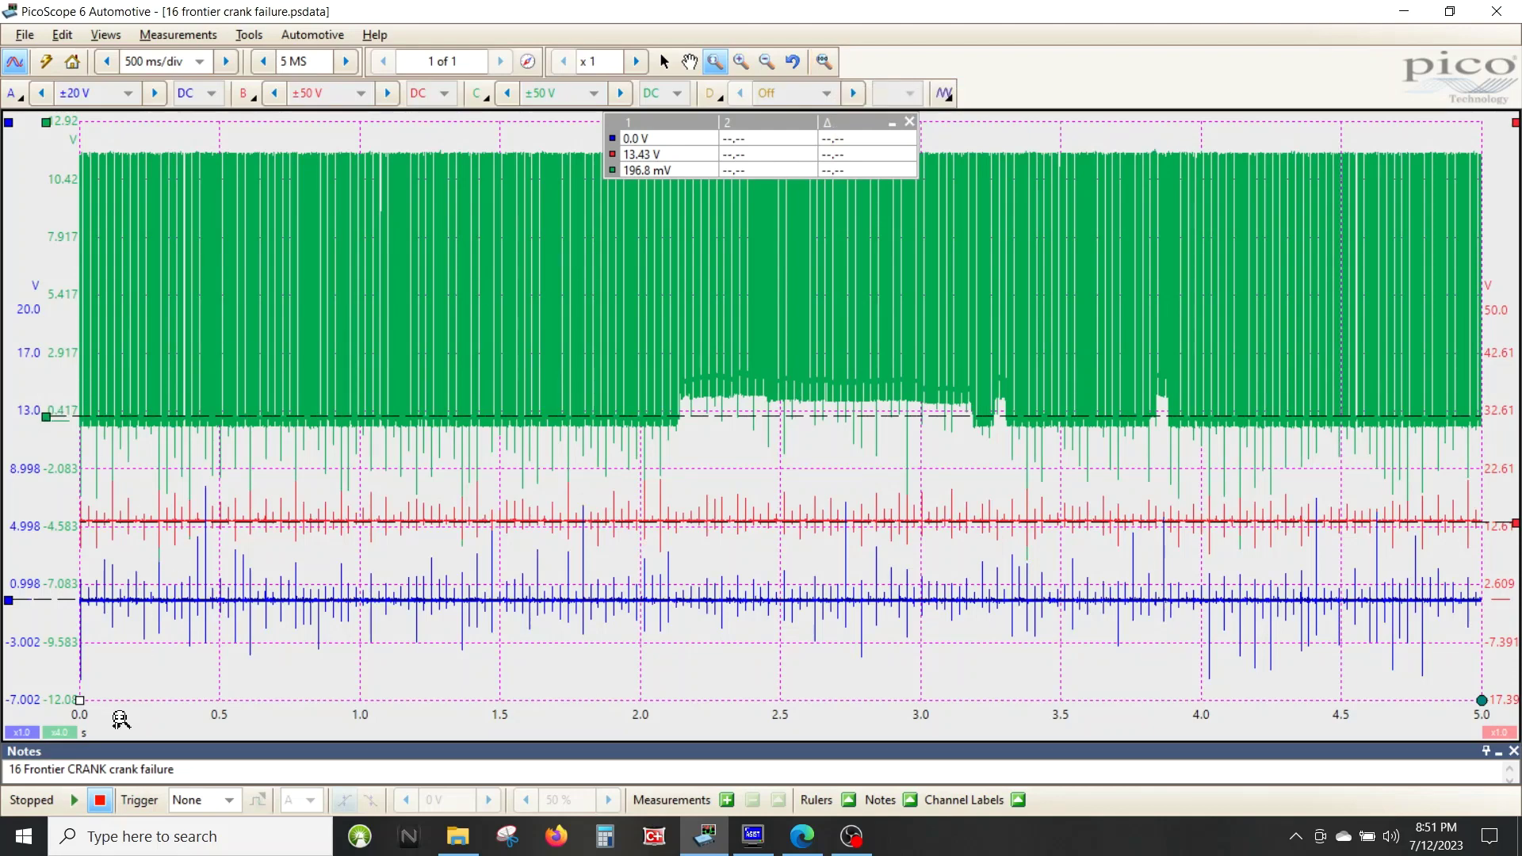
{"action": "left_click_drag", "start_coordinate": [118, 710], "coordinate": [182, 713]}
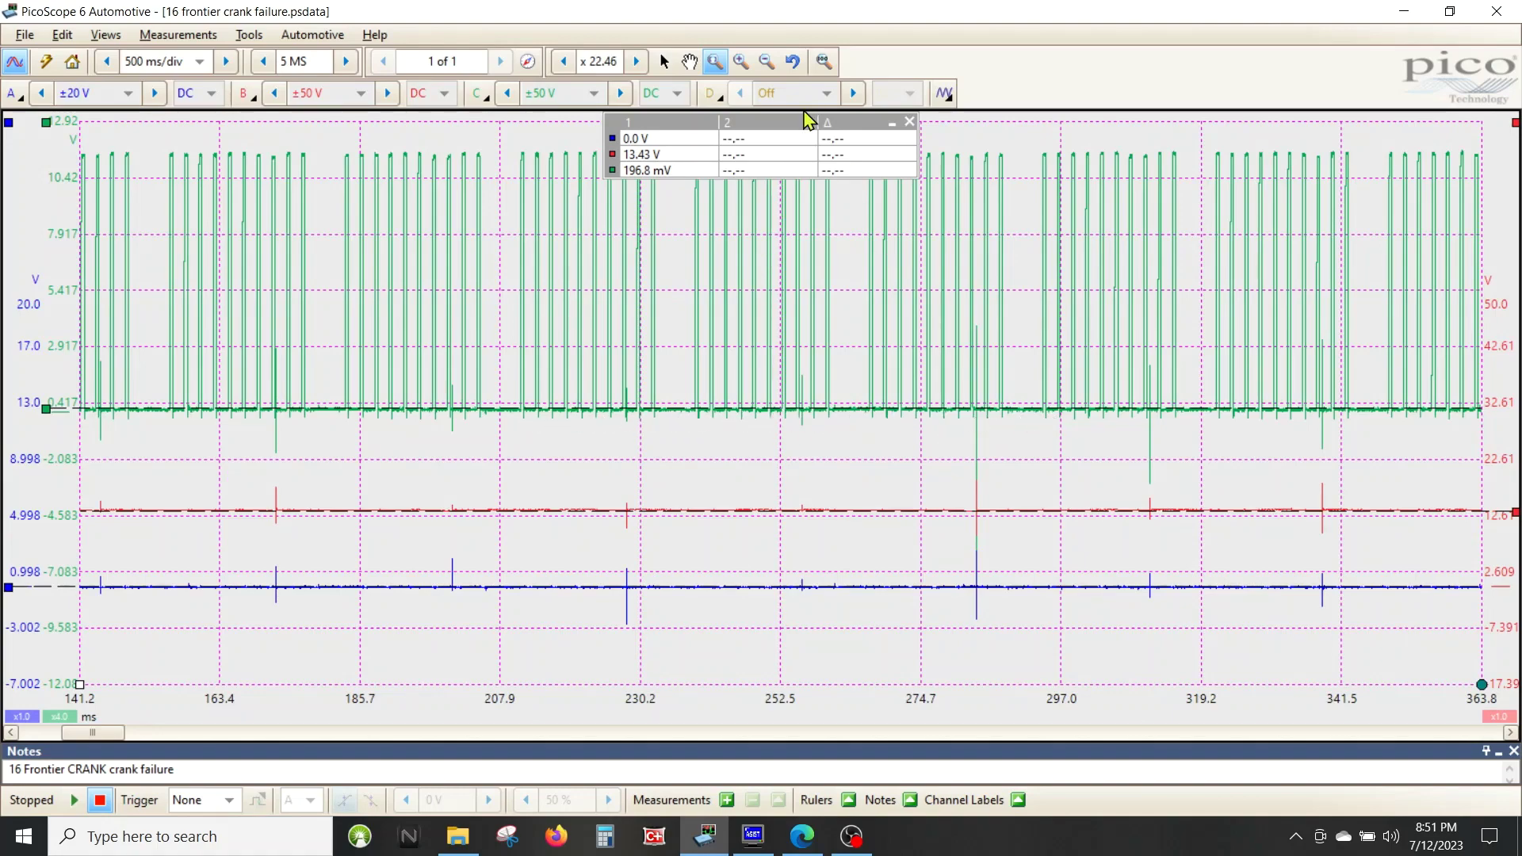
{"action": "left_click", "coordinate": [793, 62]}
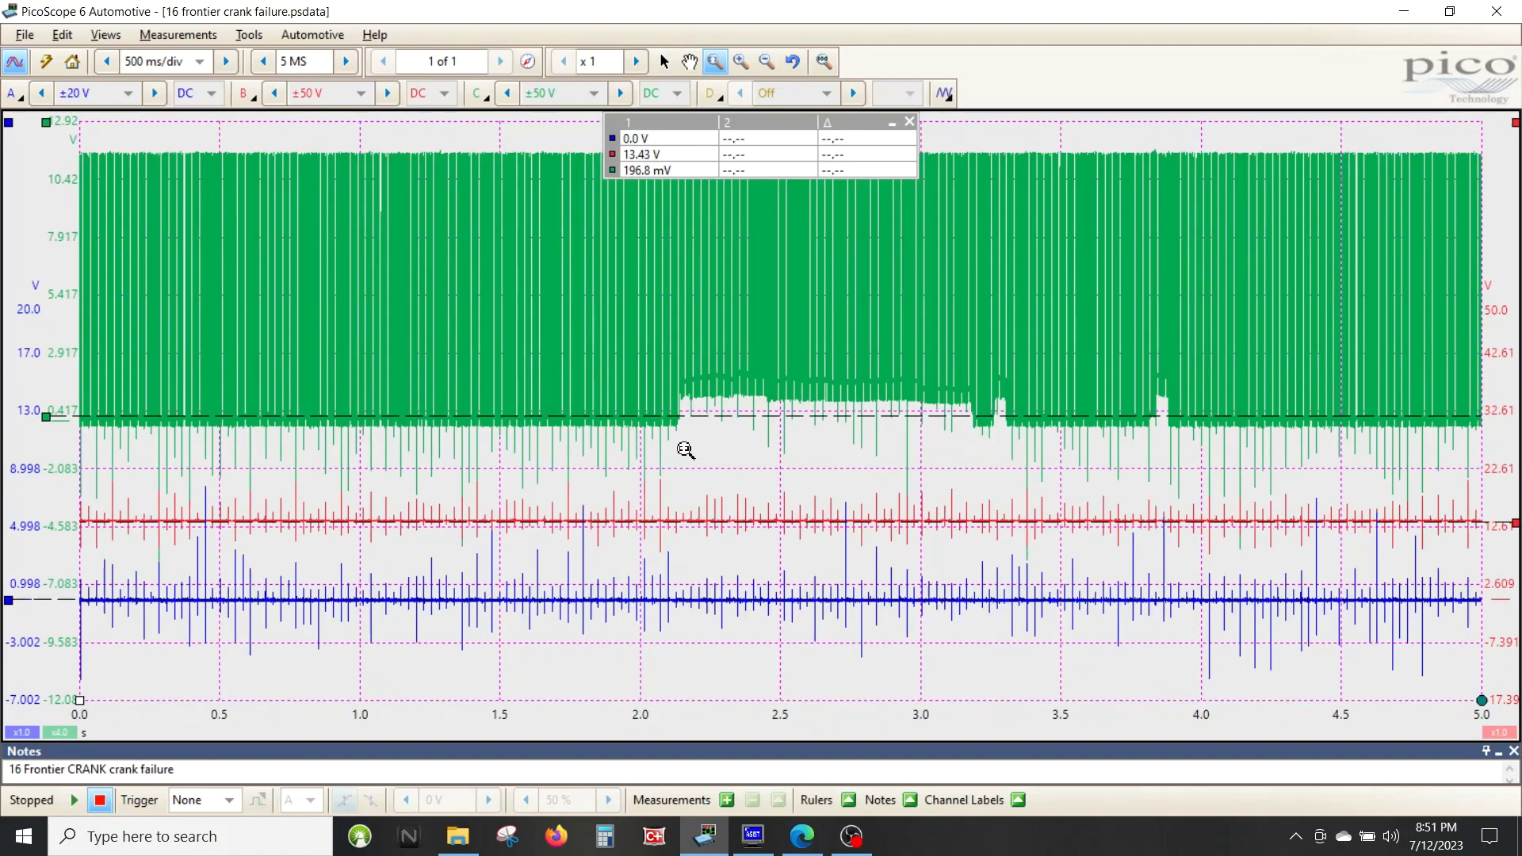
{"action": "left_click_drag", "start_coordinate": [619, 346], "coordinate": [796, 721]}
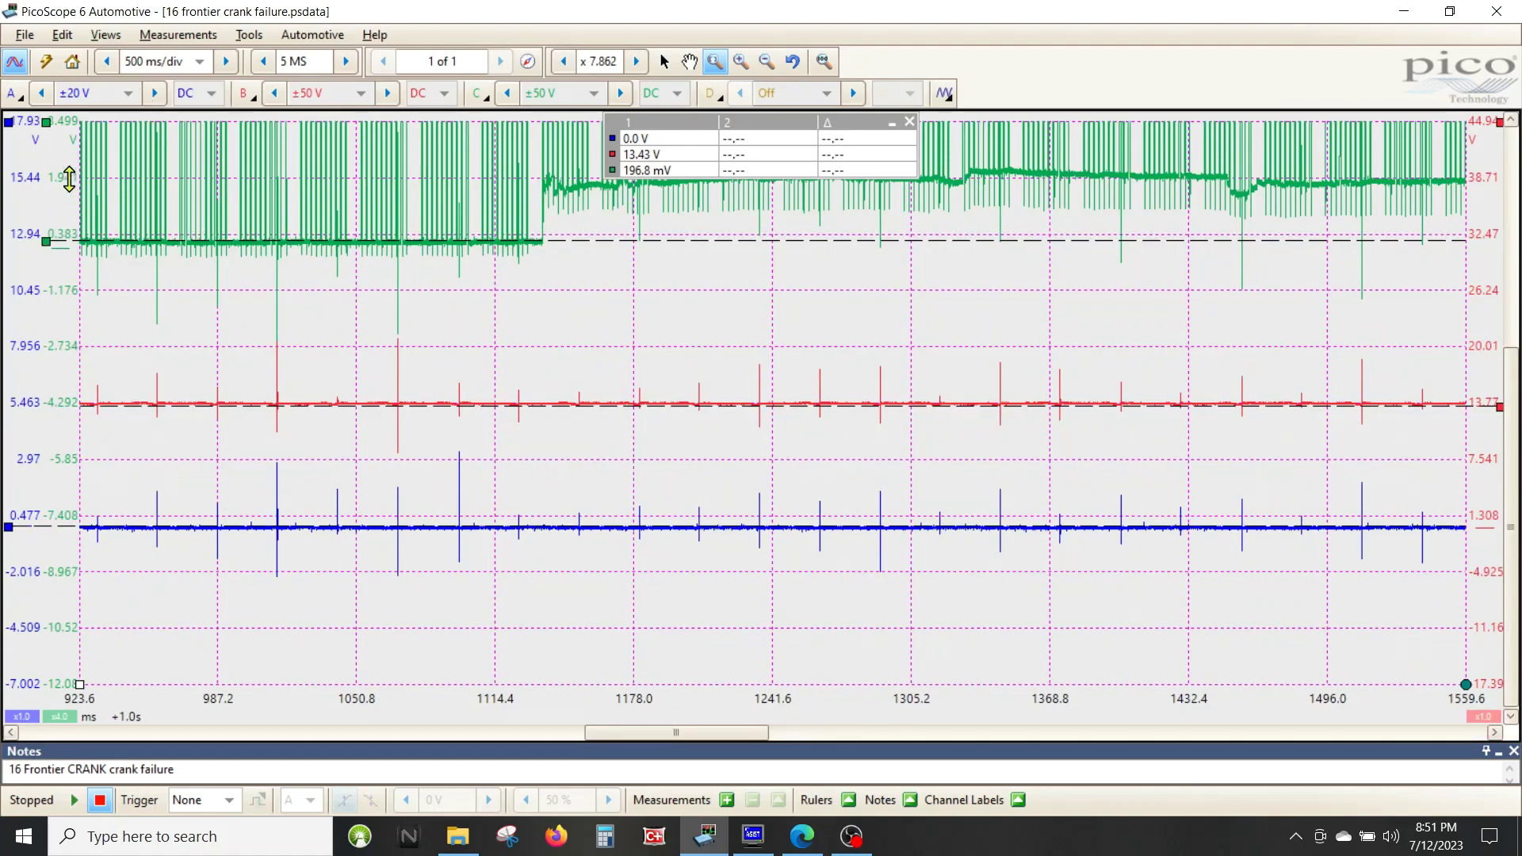
Lower the green trace, set a voltage ruler on its baseline, and zoom to 978–1418 ms.
{"action": "left_click_drag", "start_coordinate": [69, 177], "coordinate": [69, 291]}
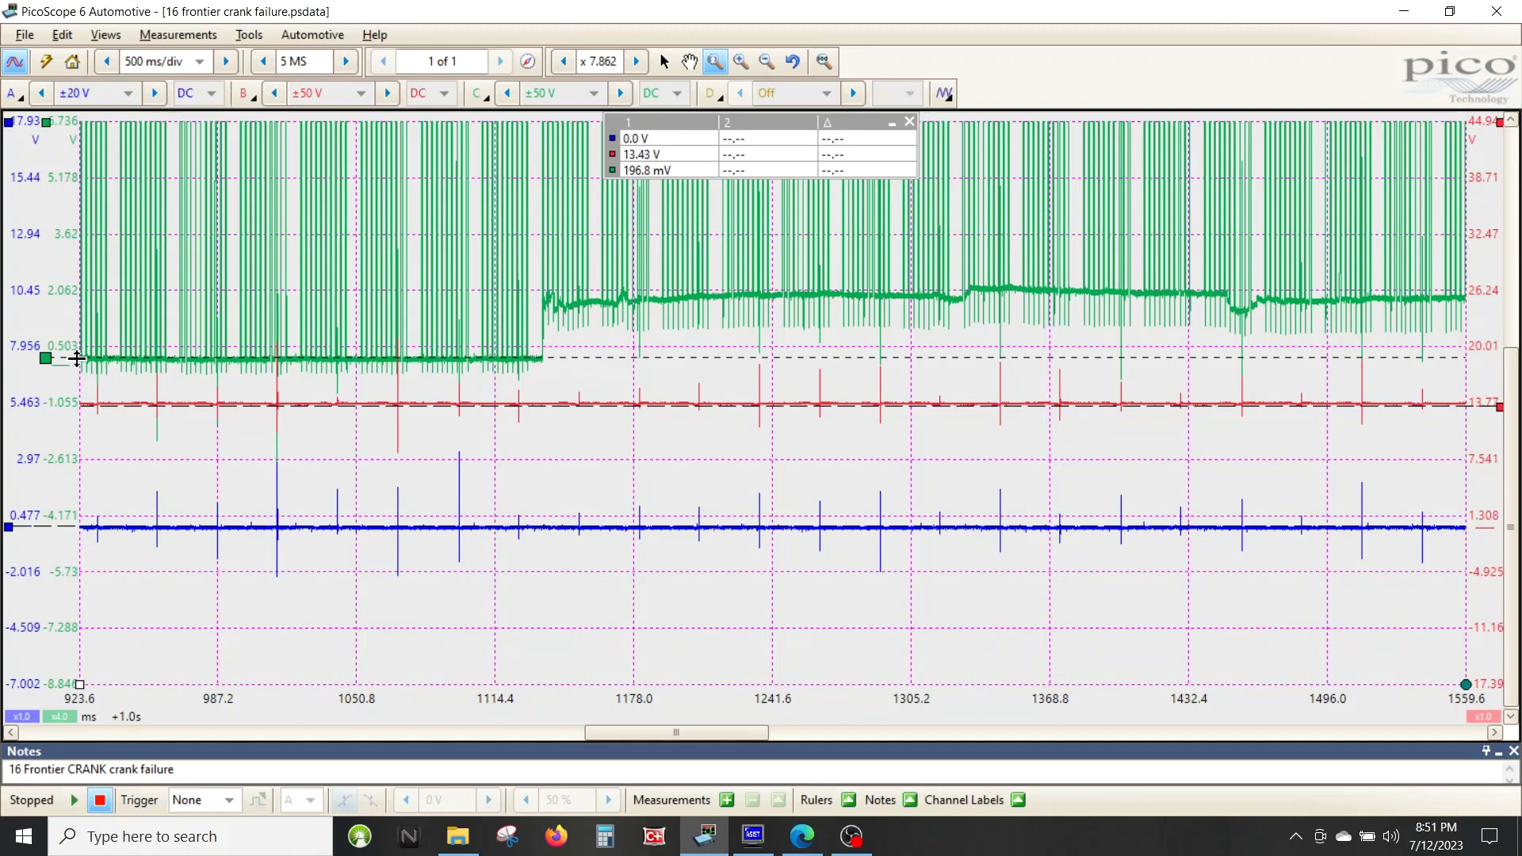
{"action": "left_click_drag", "start_coordinate": [45, 359], "coordinate": [56, 290]}
{"action": "left_click_drag", "start_coordinate": [1492, 733], "coordinate": [1492, 732]}
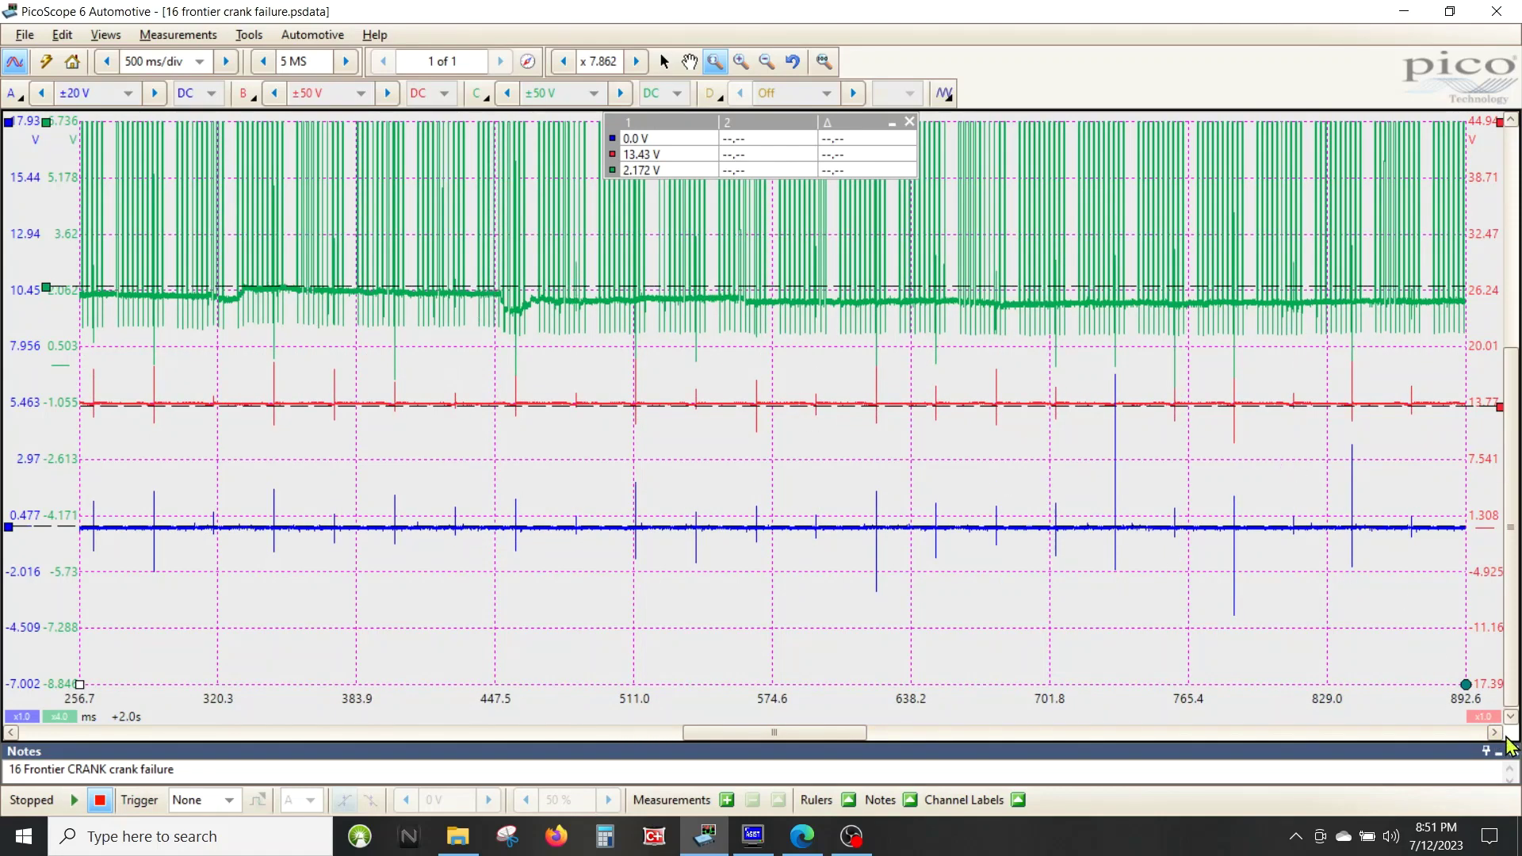
{"action": "left_click_drag", "start_coordinate": [1492, 734], "coordinate": [1492, 734]}
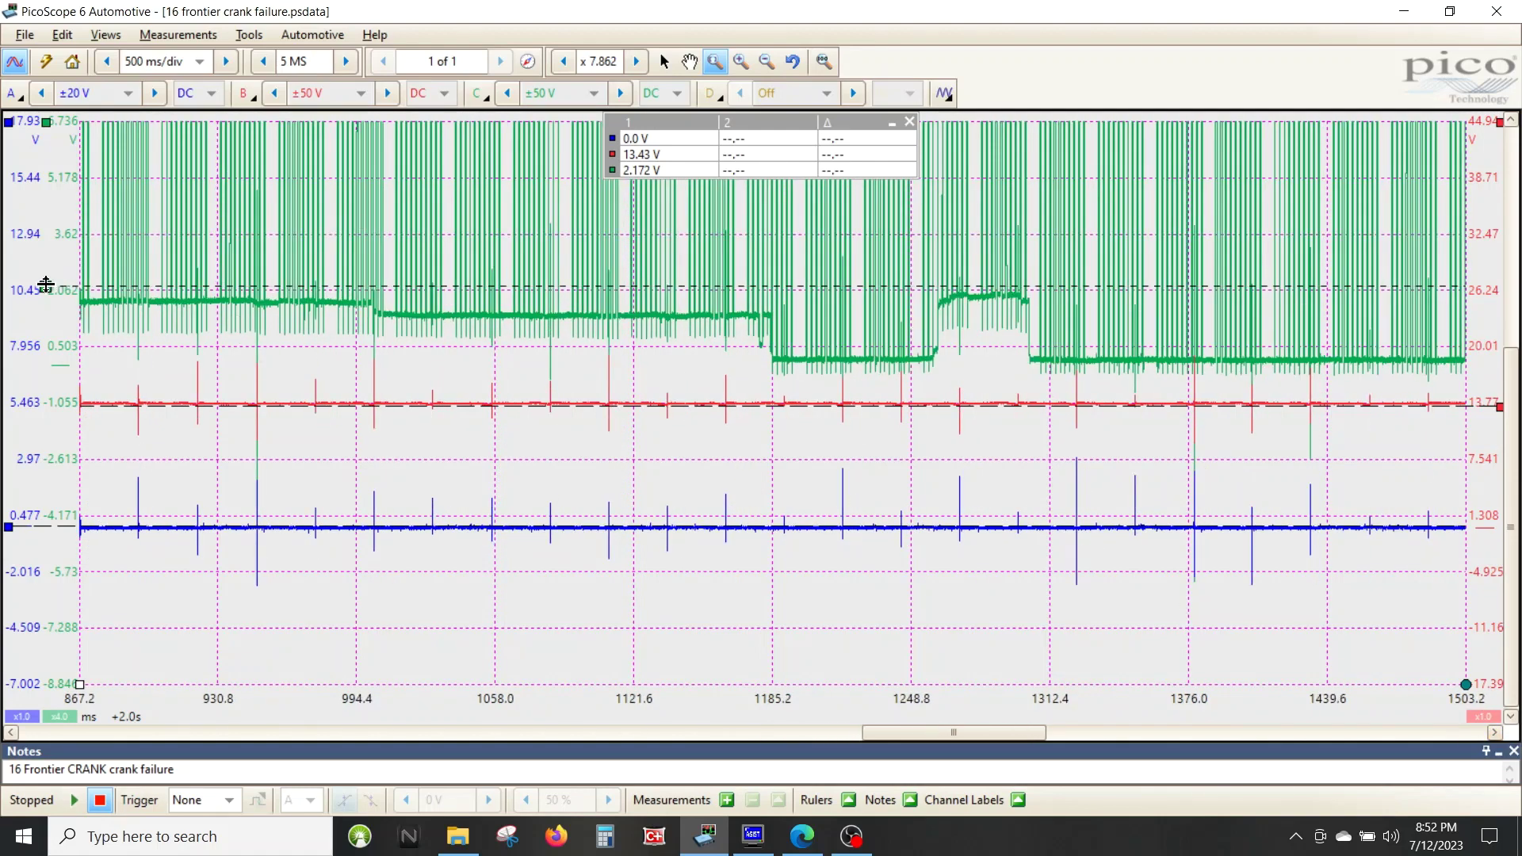
{"action": "left_click_drag", "start_coordinate": [45, 284], "coordinate": [45, 302]}
{"action": "left_click_drag", "start_coordinate": [321, 224], "coordinate": [1281, 525]}
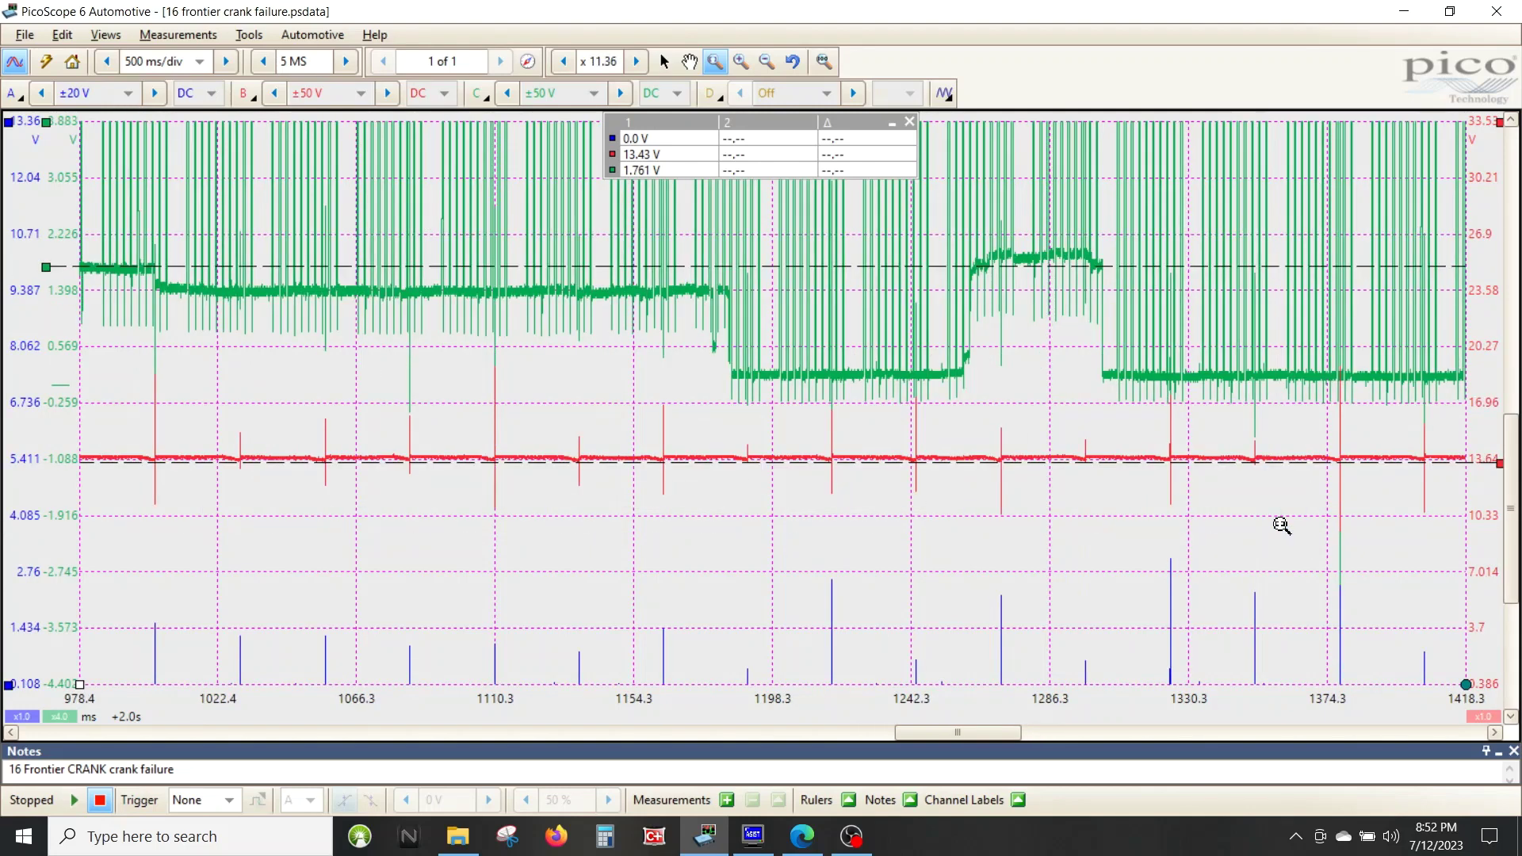
Raise the voltage ruler to 1.921 V, nudge channel A up, and drop green over red.
{"action": "left_click_drag", "start_coordinate": [768, 267], "coordinate": [774, 254]}
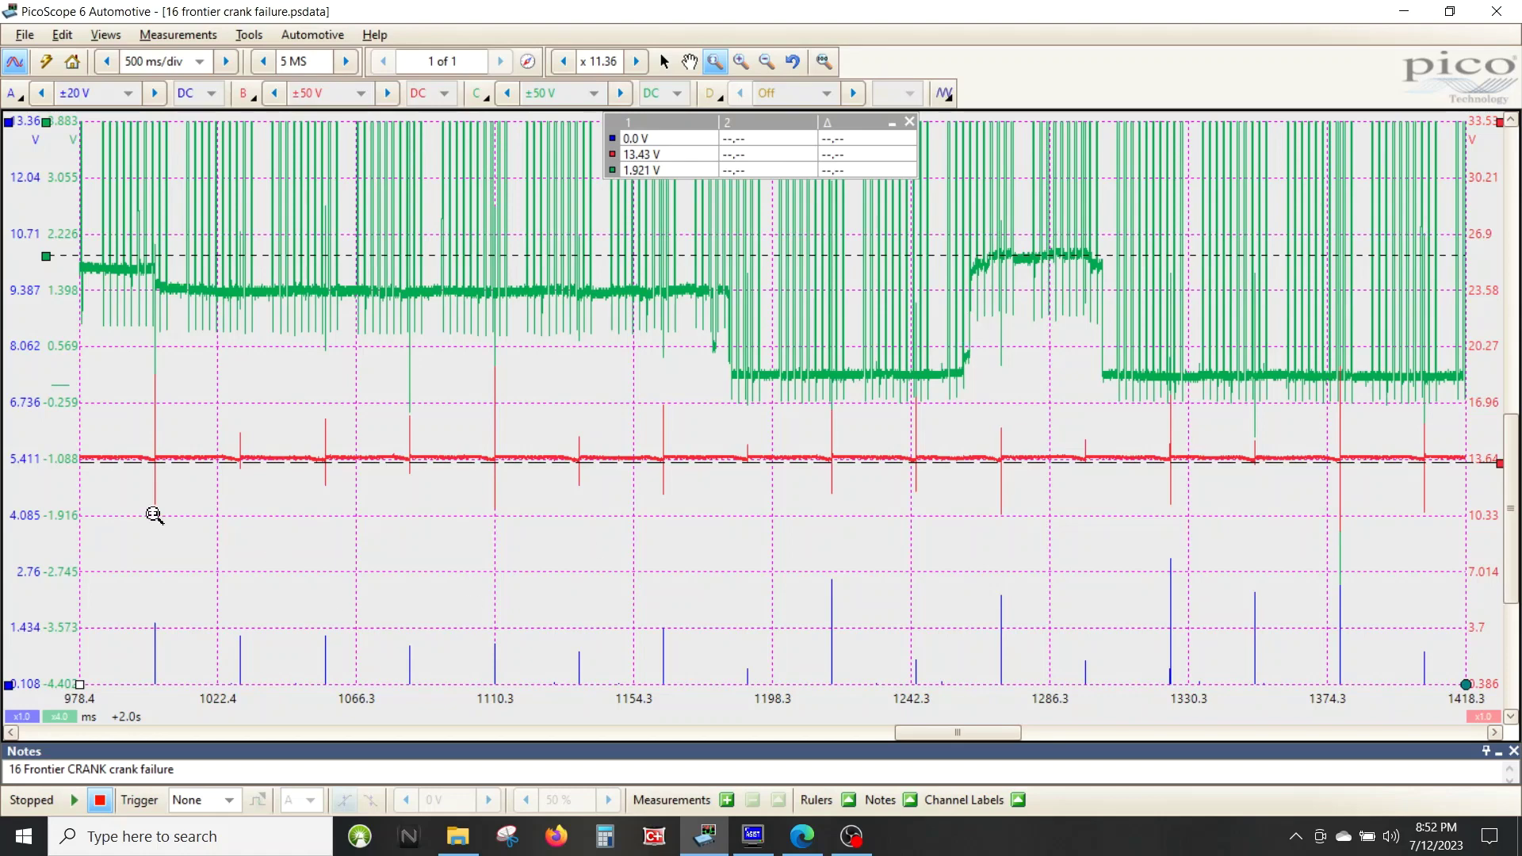
{"action": "left_click_drag", "start_coordinate": [25, 511], "coordinate": [30, 426]}
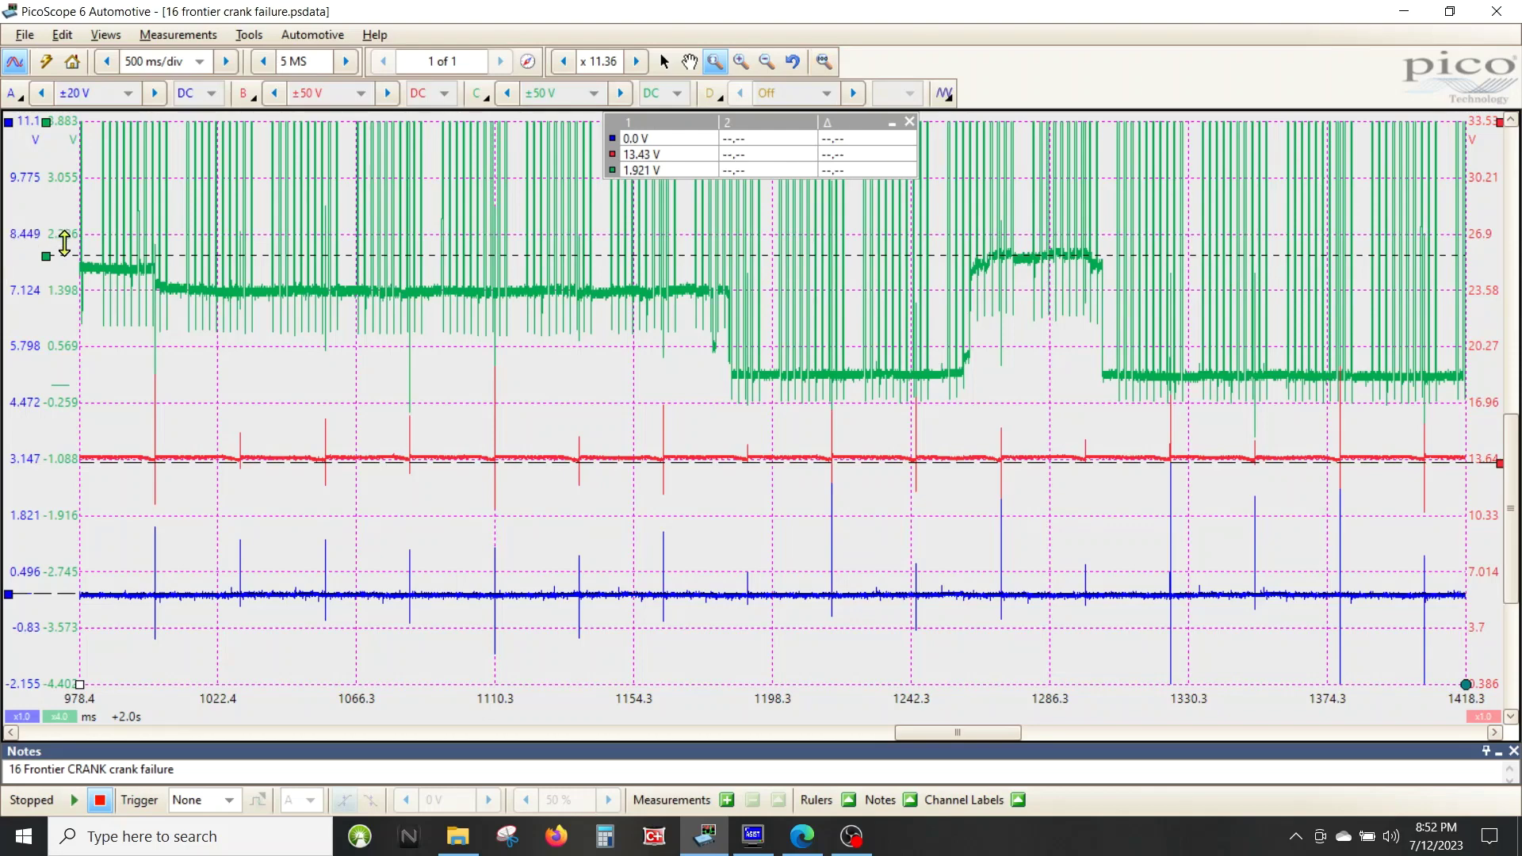
{"action": "left_click_drag", "start_coordinate": [63, 232], "coordinate": [49, 357]}
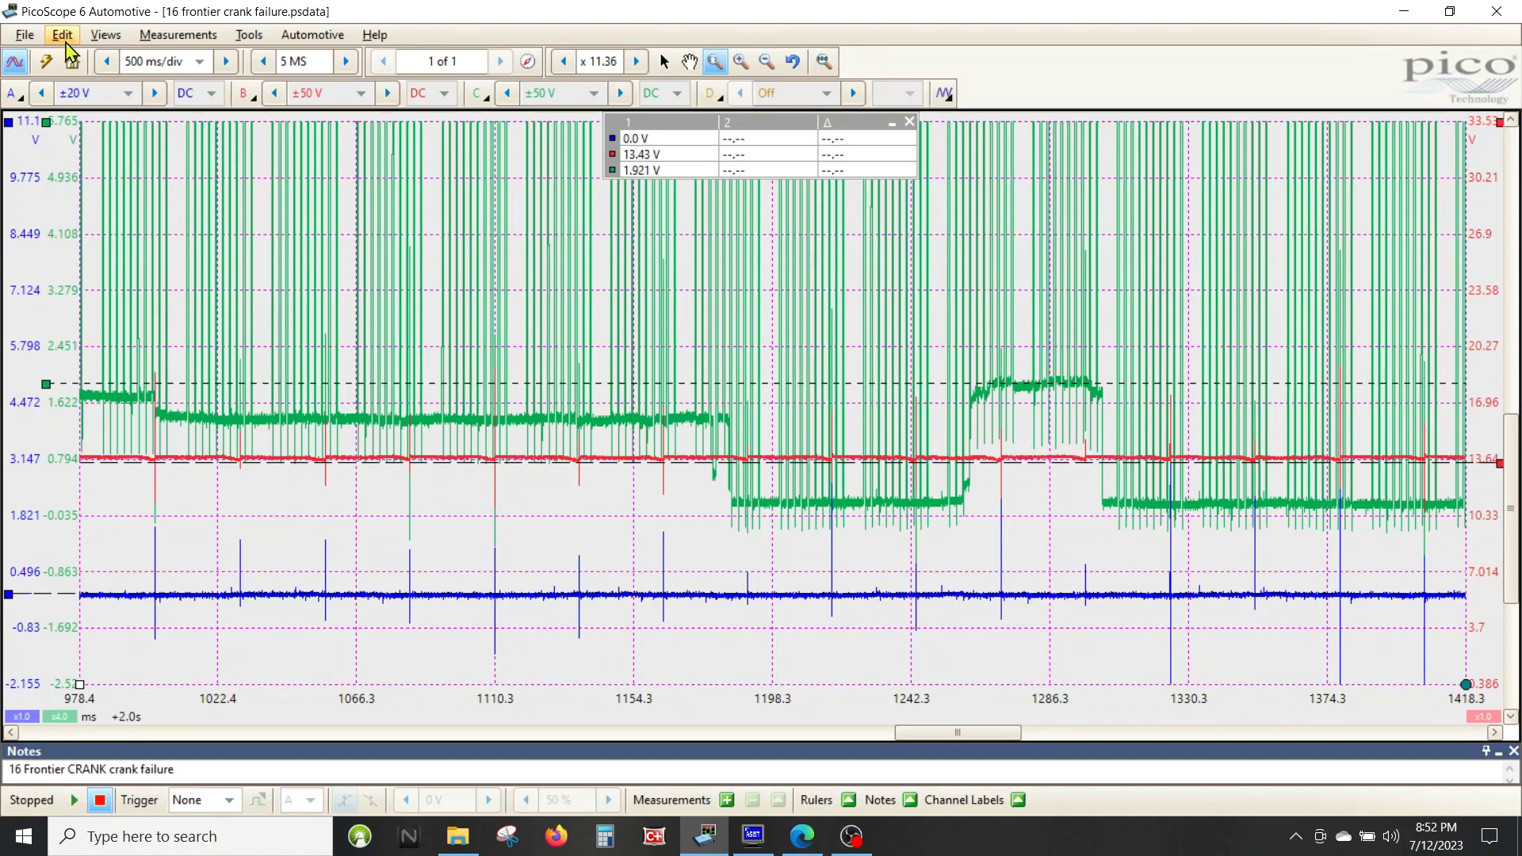
Open the '05 frontier cam crank' capture from the FRONTIER folder via File > Open.
{"action": "left_click", "coordinate": [28, 37]}
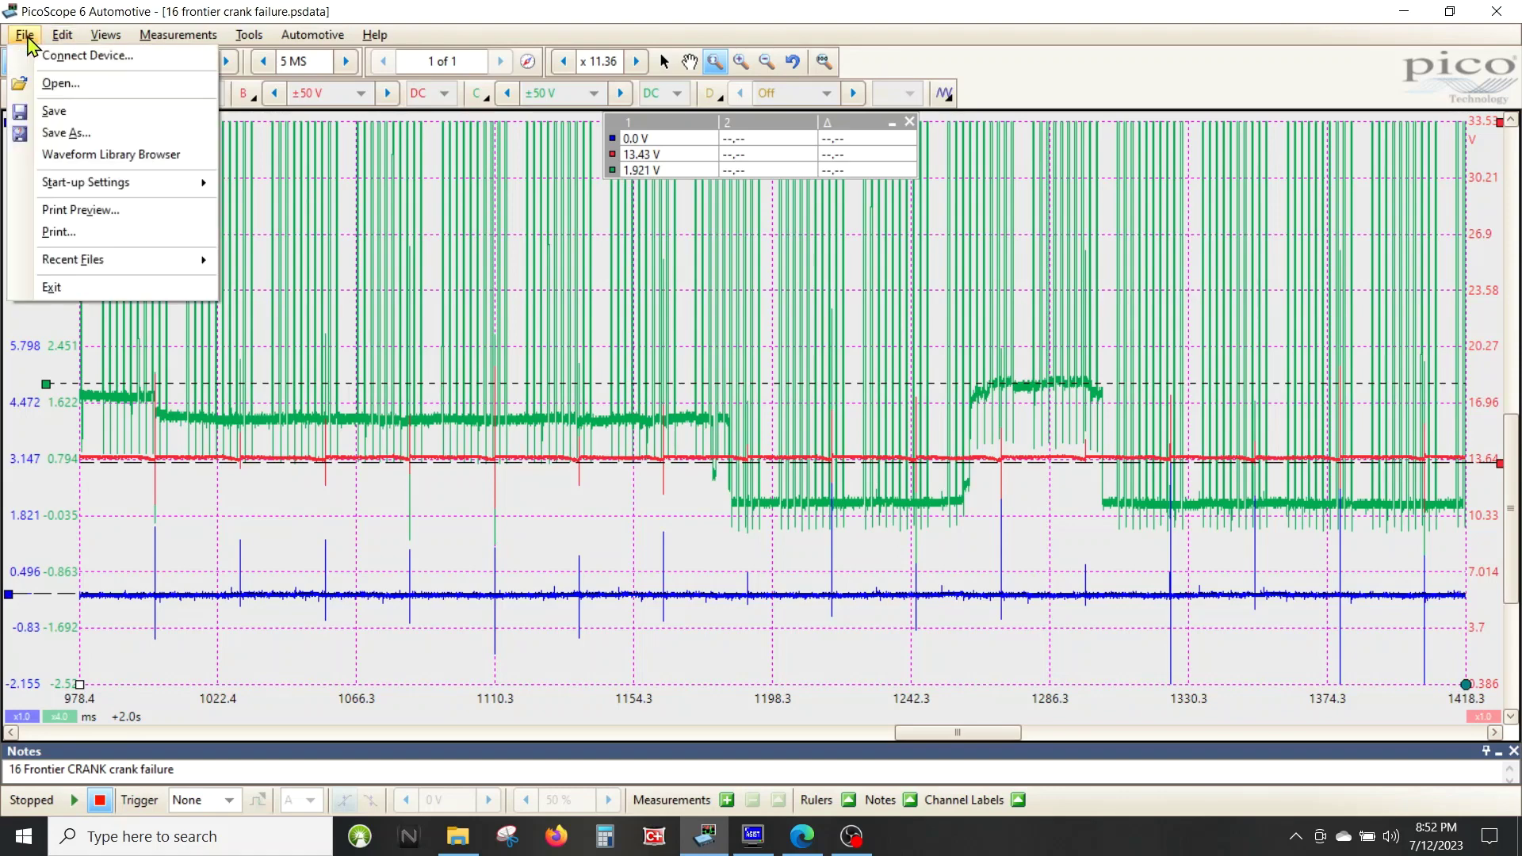
{"action": "left_click", "coordinate": [57, 84]}
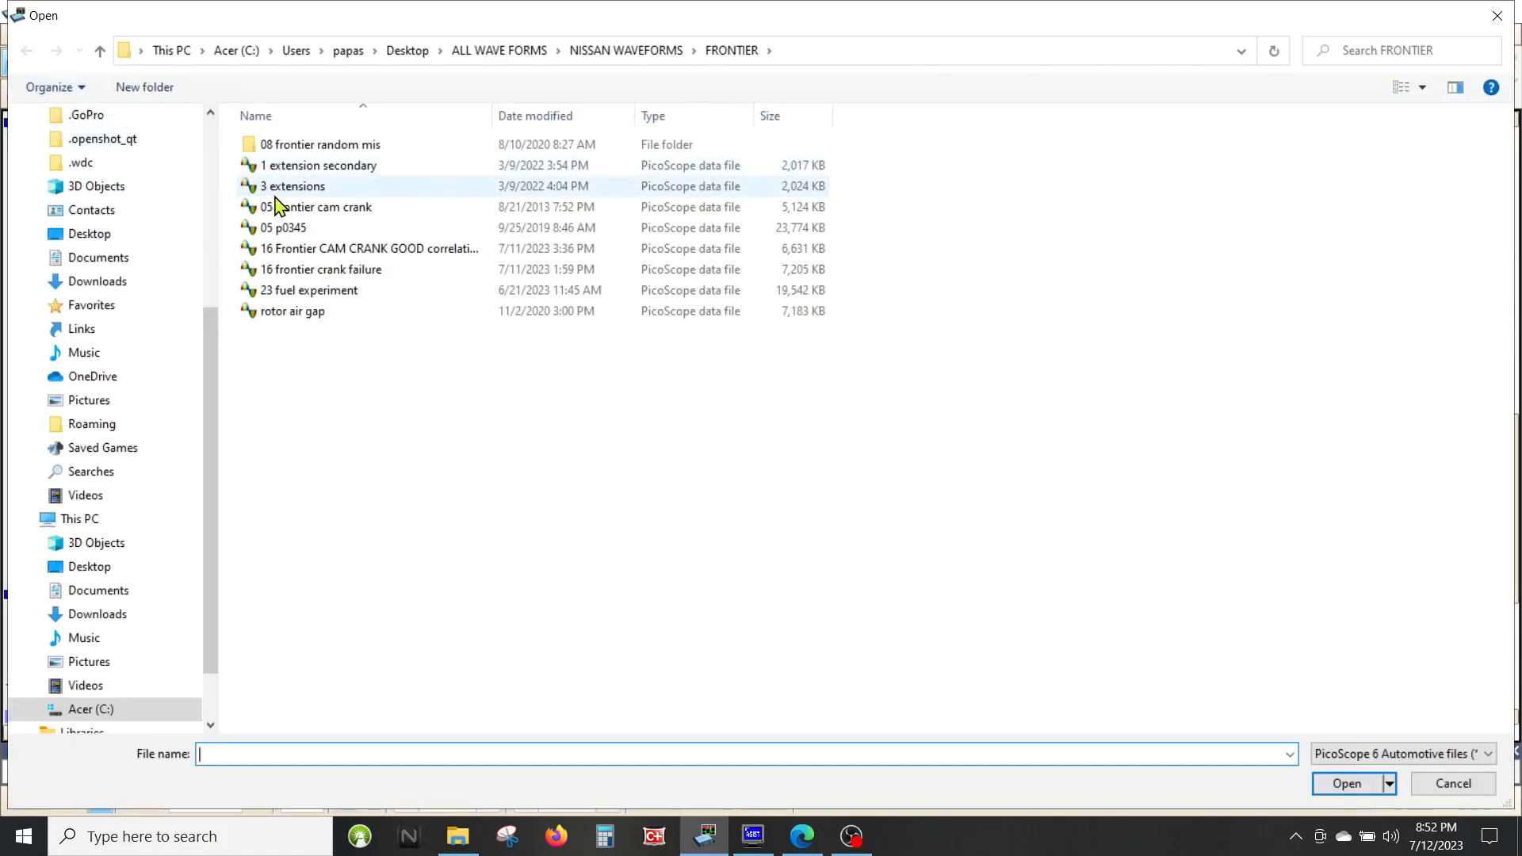
{"action": "double_click", "coordinate": [302, 210]}
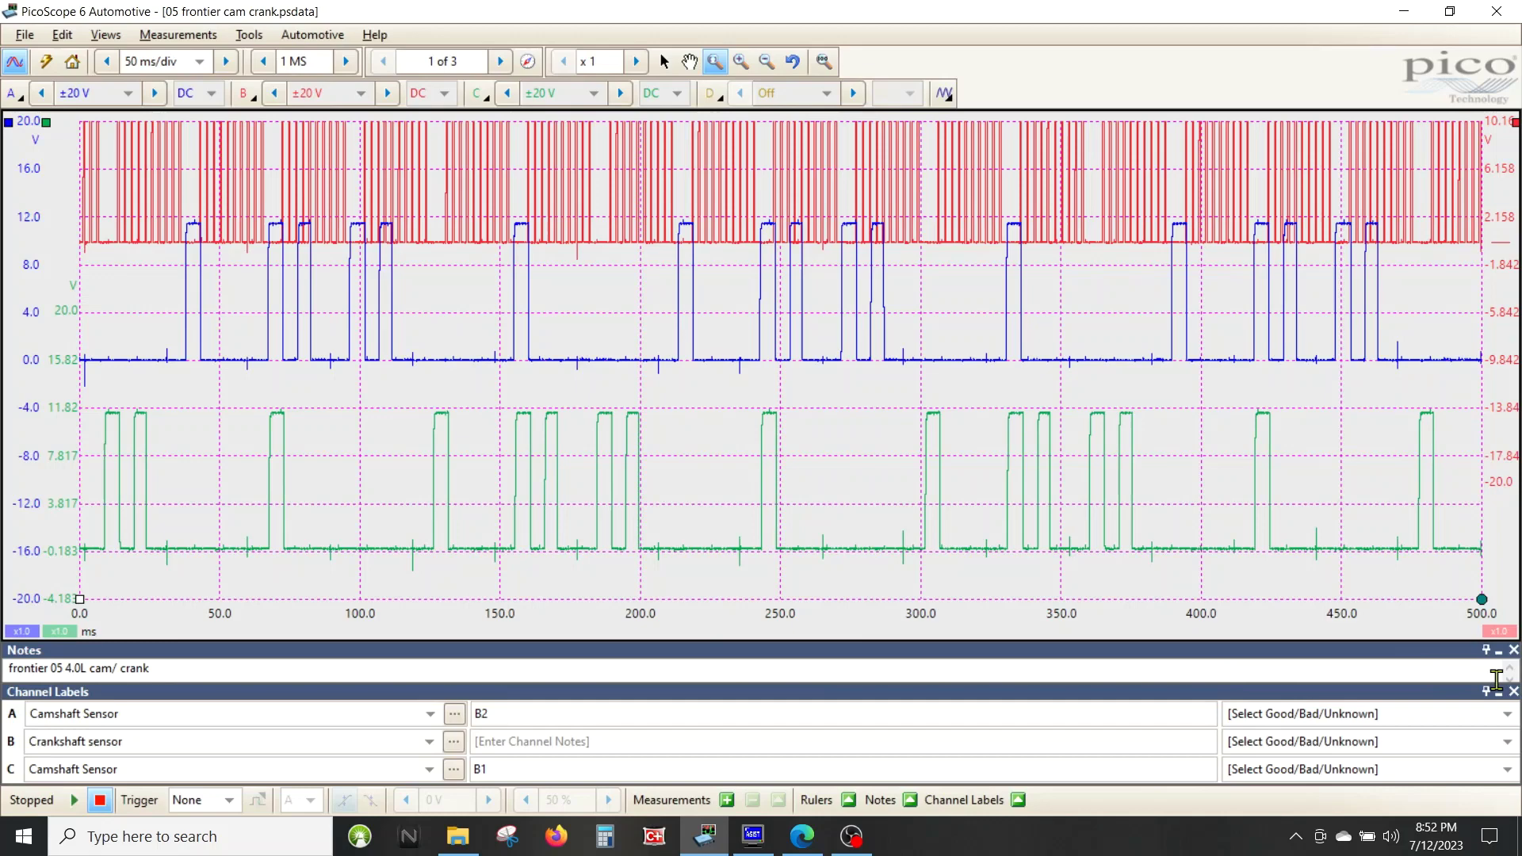
Hide Channel Labels and Notes, stack green cam on top, red crank at bottom, and zoom to 125–252 ms.
{"action": "left_click", "coordinate": [1513, 691]}
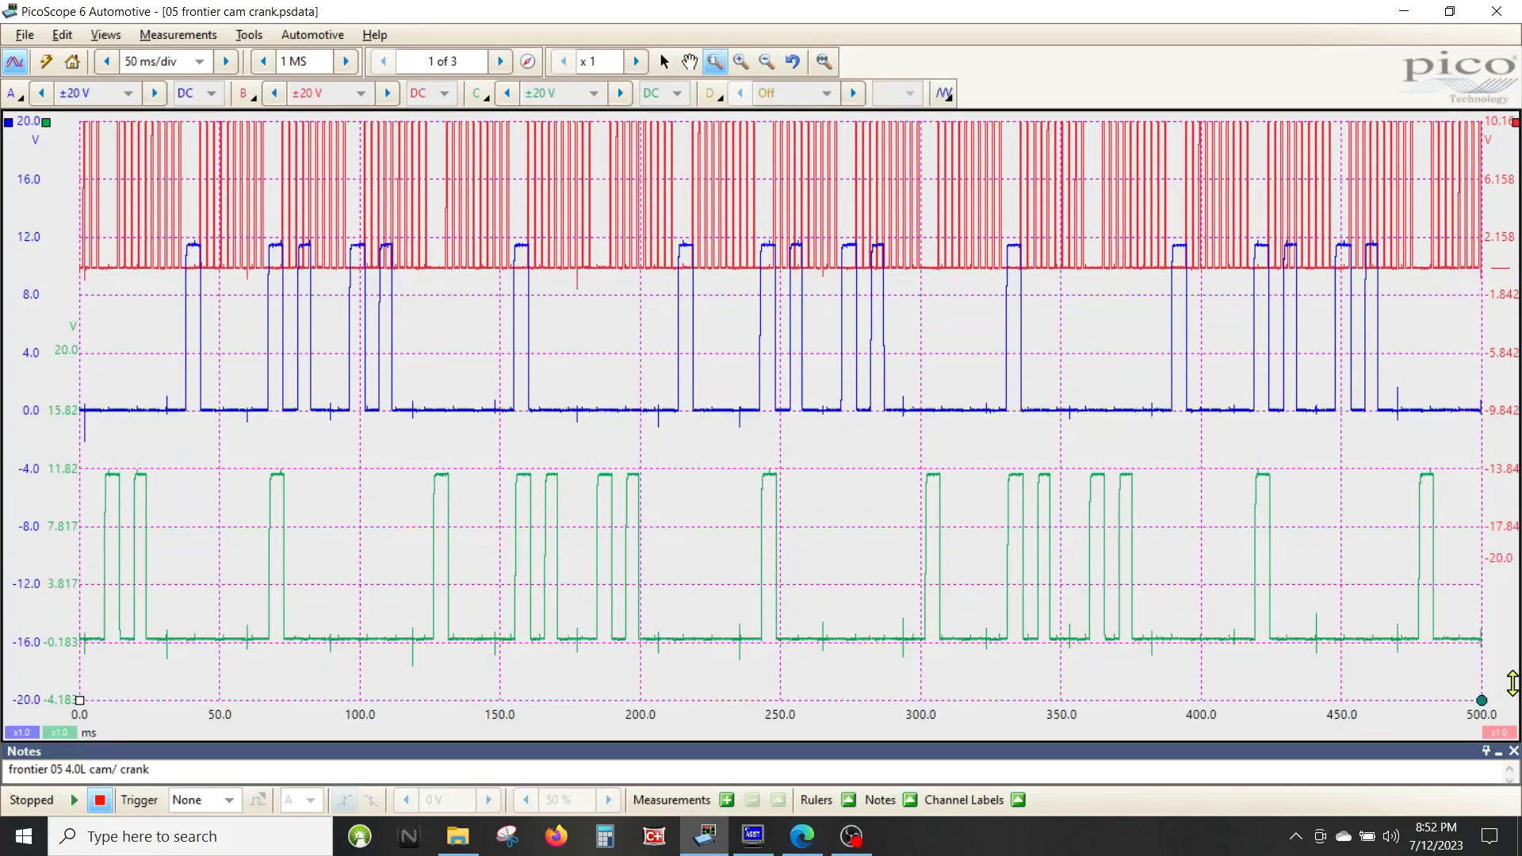
{"action": "left_click", "coordinate": [1512, 752]}
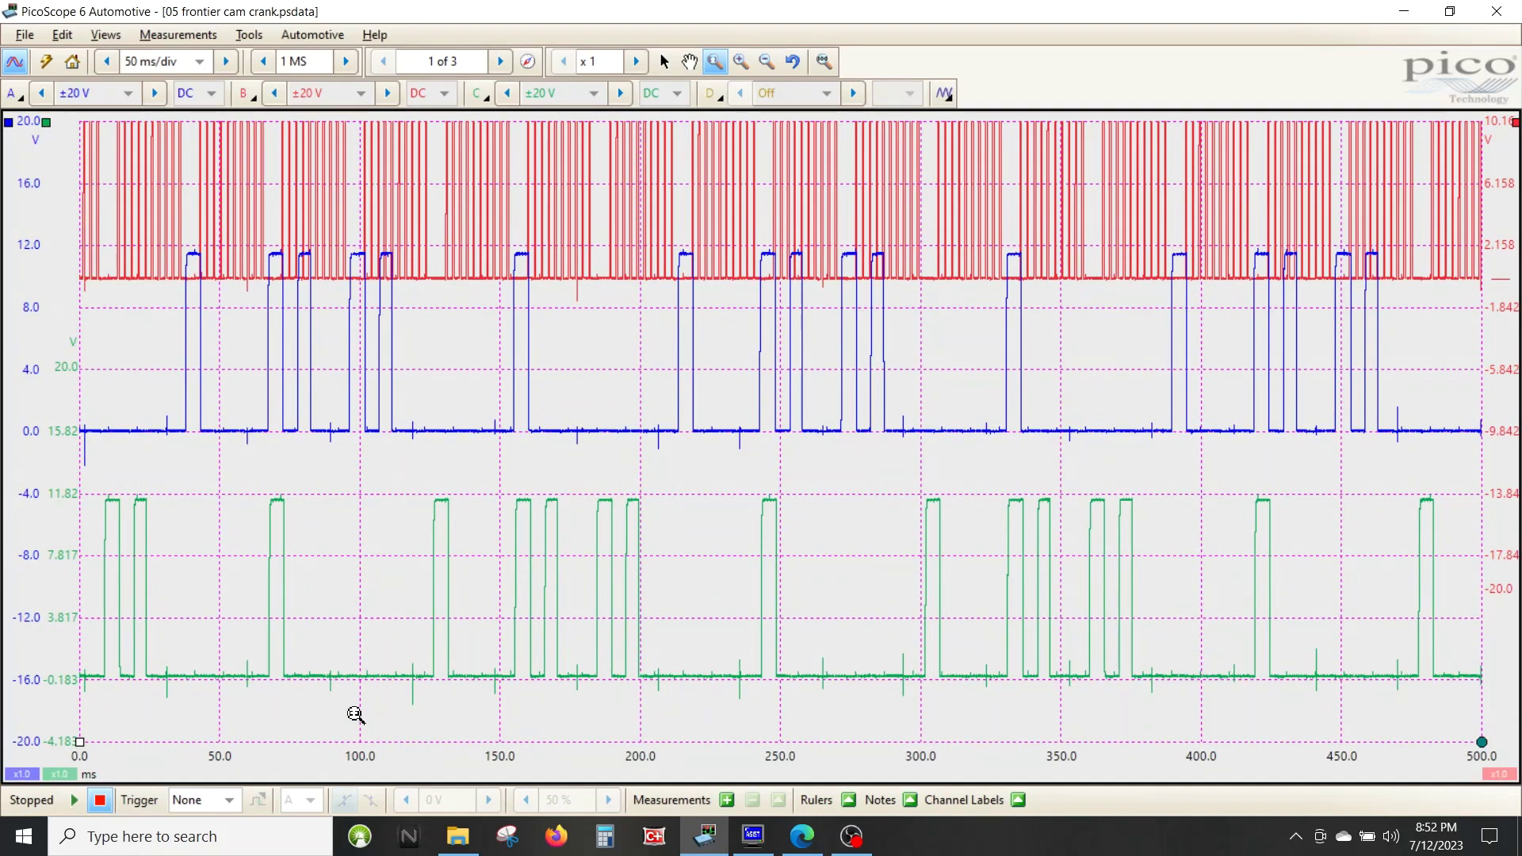
{"action": "left_click_drag", "start_coordinate": [1510, 314], "coordinate": [1489, 566]}
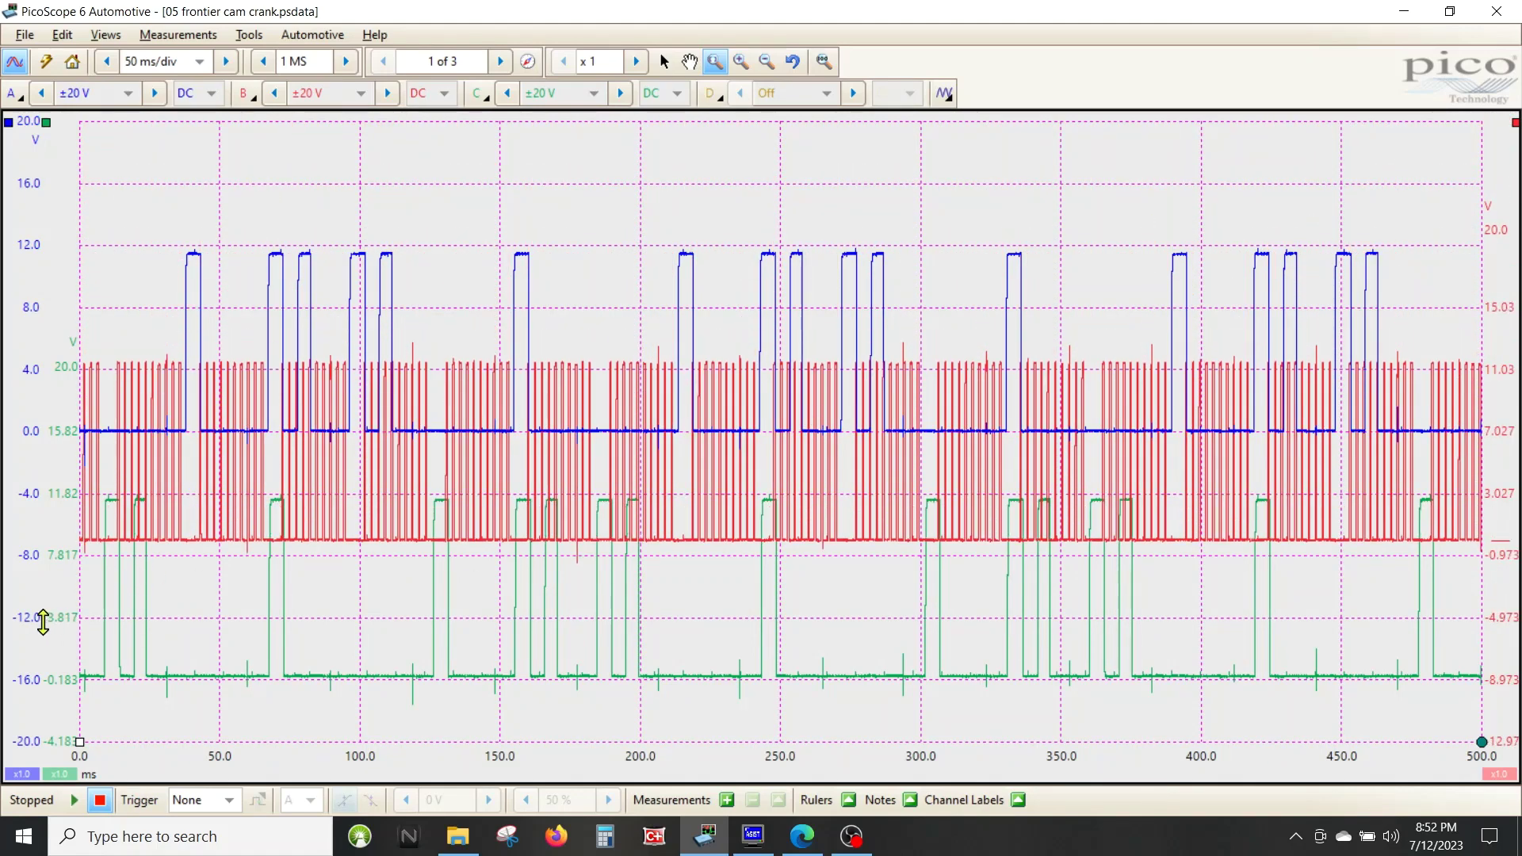
{"action": "mouse_move", "coordinate": [54, 619]}
{"action": "left_mouse_down"}
{"action": "mouse_move", "coordinate": [85, 432]}
{"action": "mouse_move", "coordinate": [75, 214]}
{"action": "mouse_move", "coordinate": [75, 247]}
{"action": "left_mouse_up"}
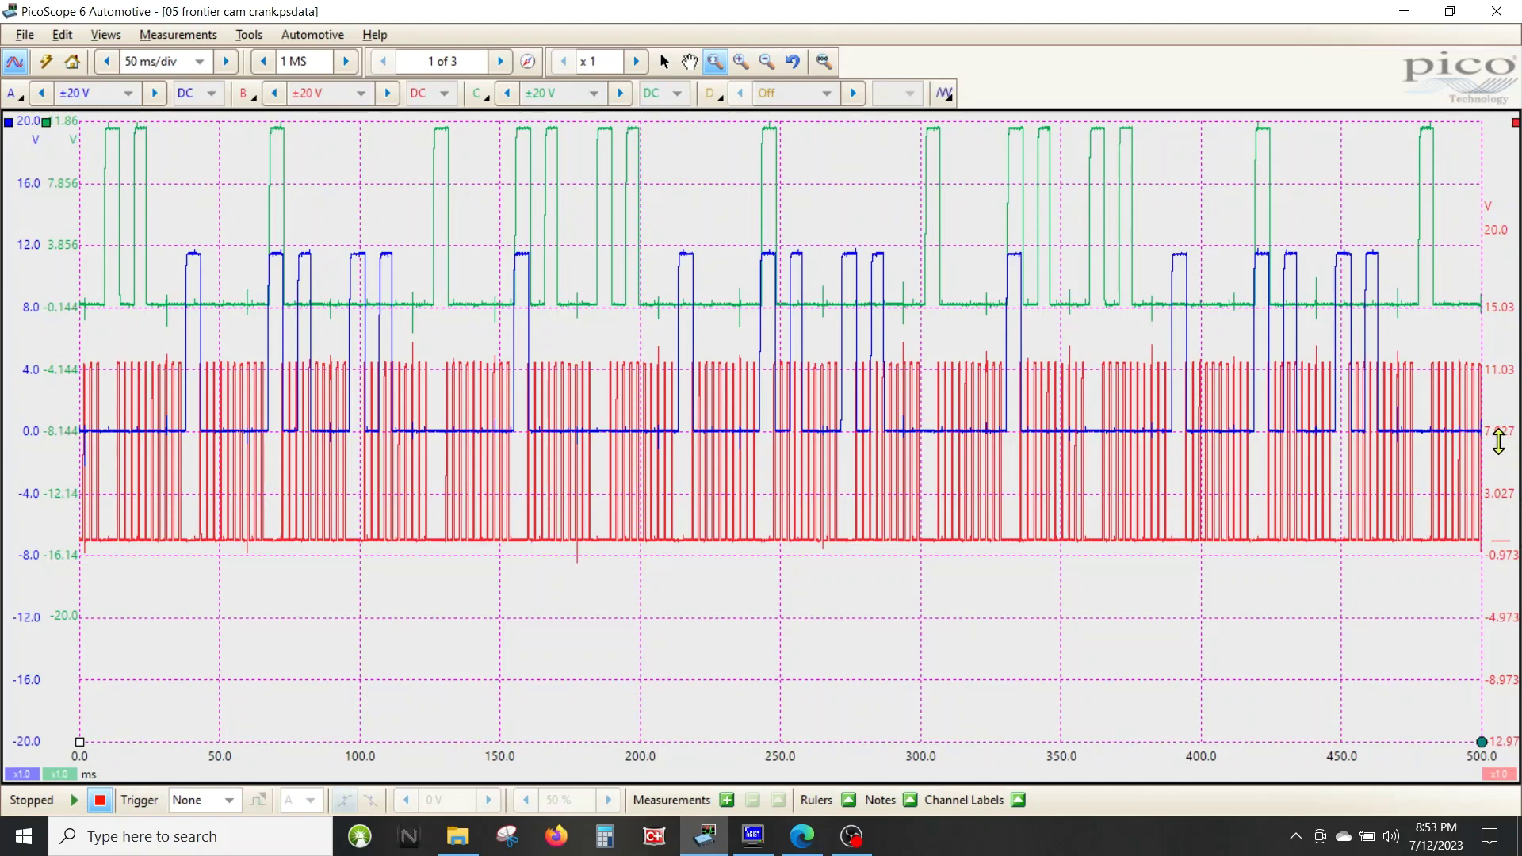
{"action": "left_click_drag", "start_coordinate": [1498, 441], "coordinate": [1514, 514]}
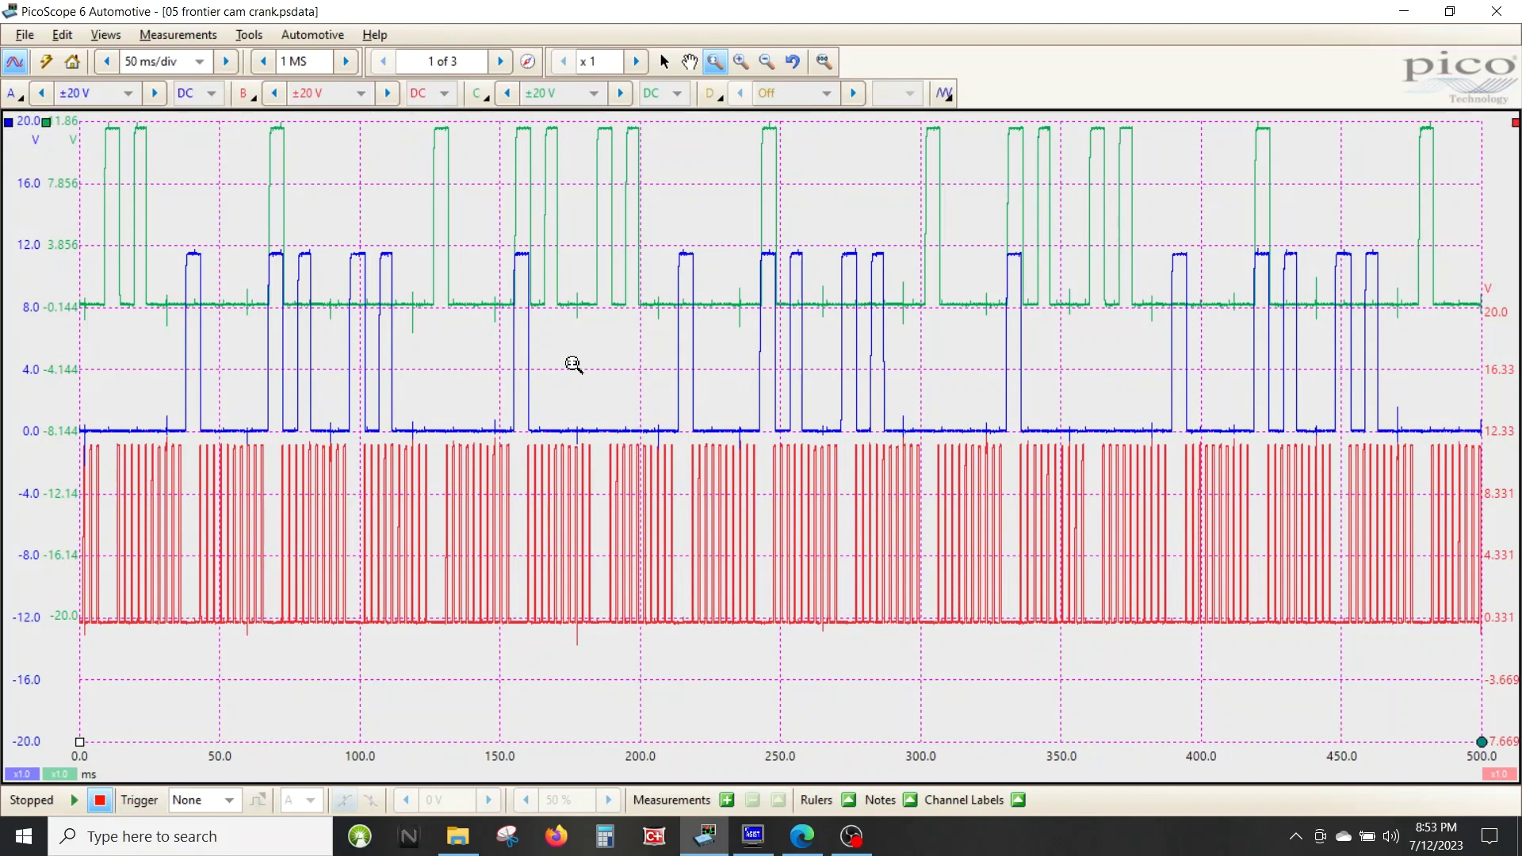
{"action": "left_click_drag", "start_coordinate": [430, 753], "coordinate": [785, 757]}
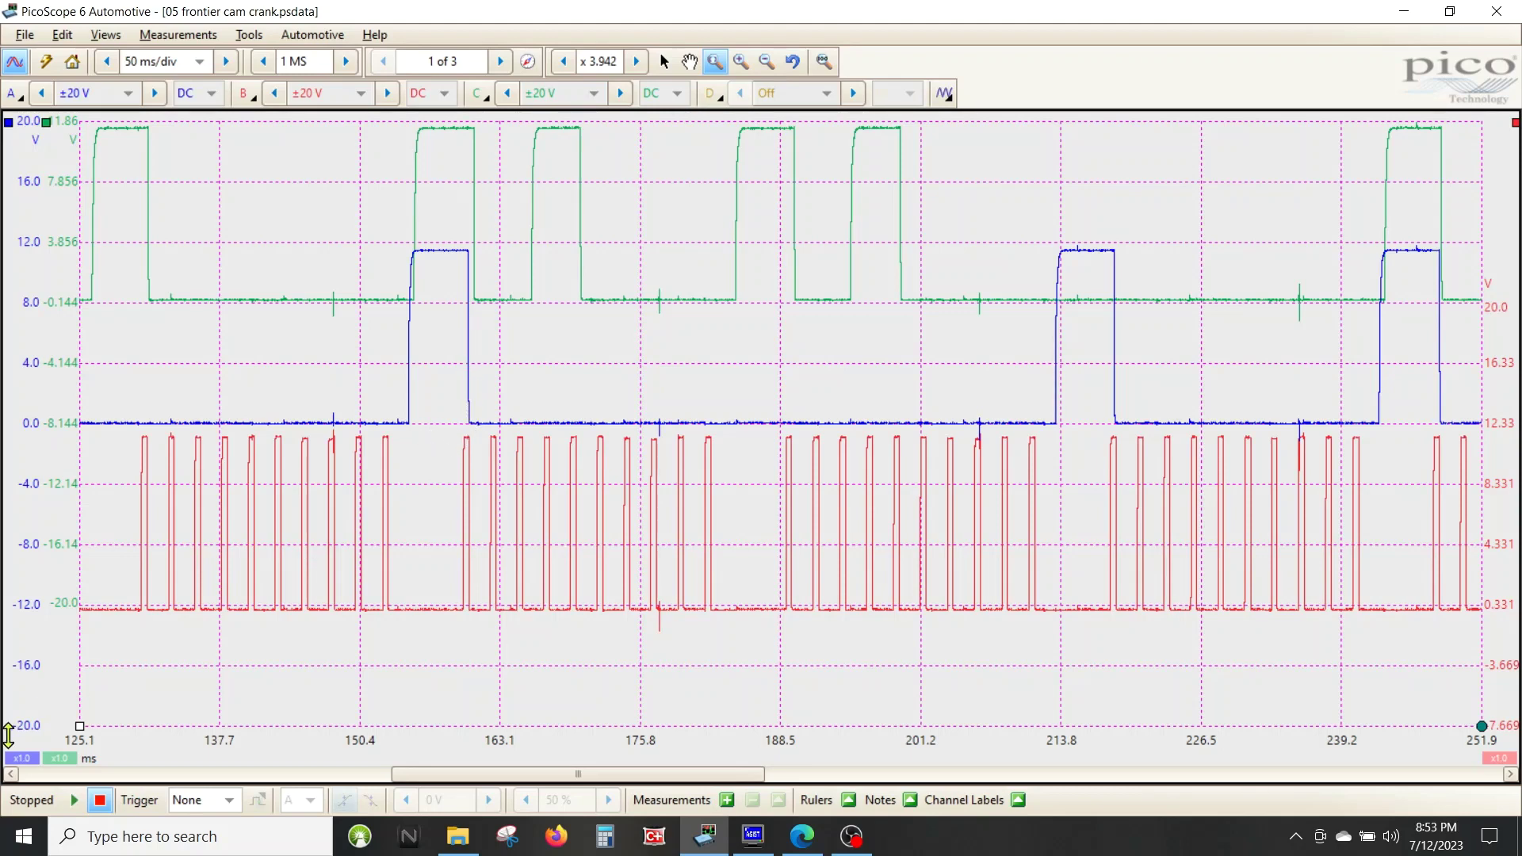
Place a time ruler at 161.4 ms, then rezoom from the full view to 211–368 ms.
{"action": "left_click_drag", "start_coordinate": [79, 726], "coordinate": [529, 673]}
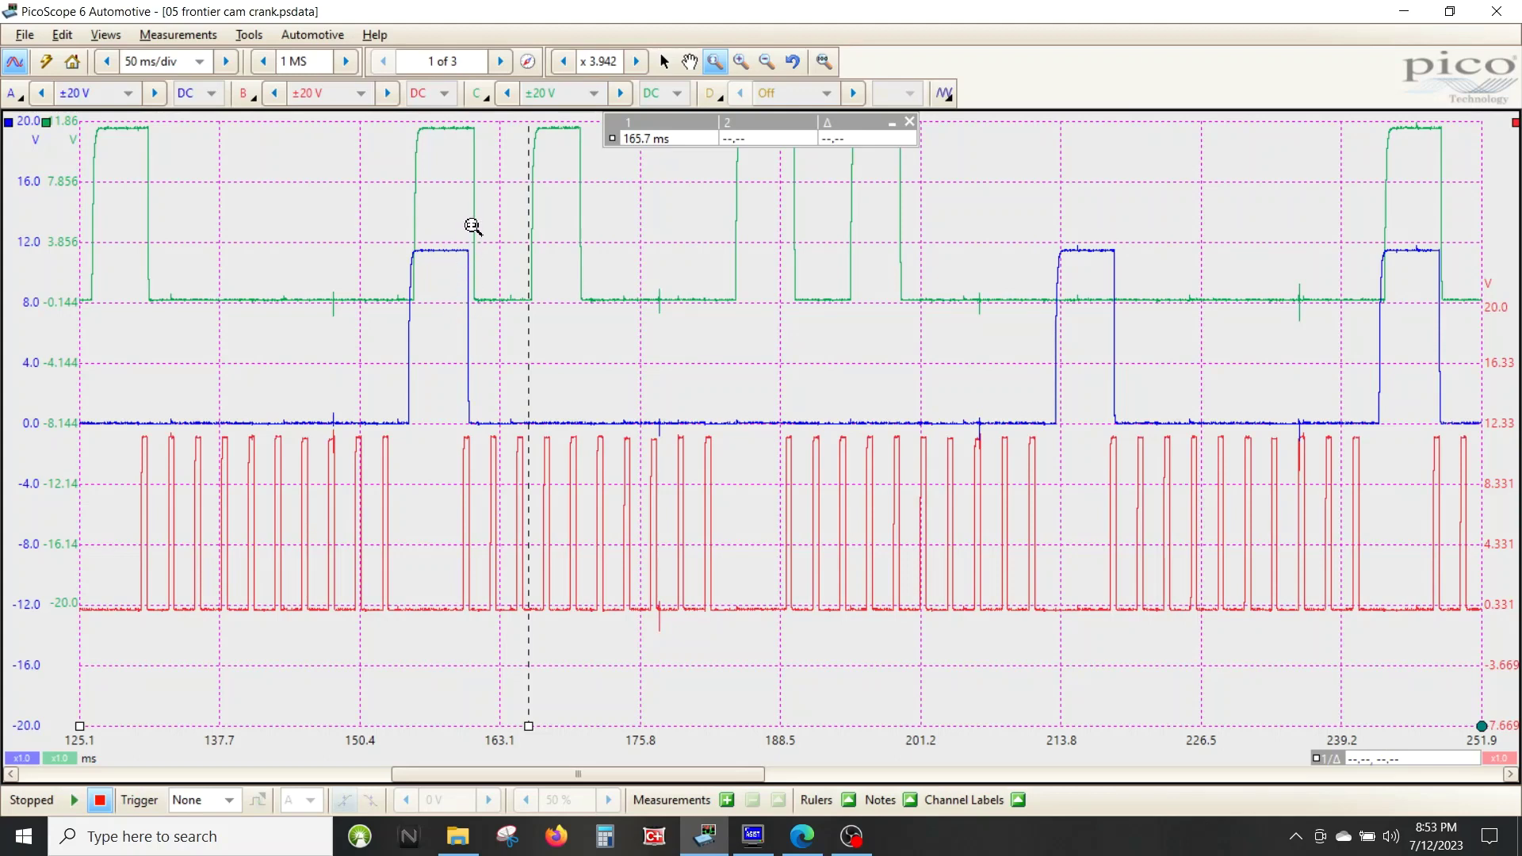
{"action": "mouse_move", "coordinate": [528, 726]}
{"action": "left_mouse_down"}
{"action": "mouse_move", "coordinate": [481, 726]}
{"action": "mouse_move", "coordinate": [517, 718]}
{"action": "left_mouse_up"}
{"action": "left_click", "coordinate": [794, 61]}
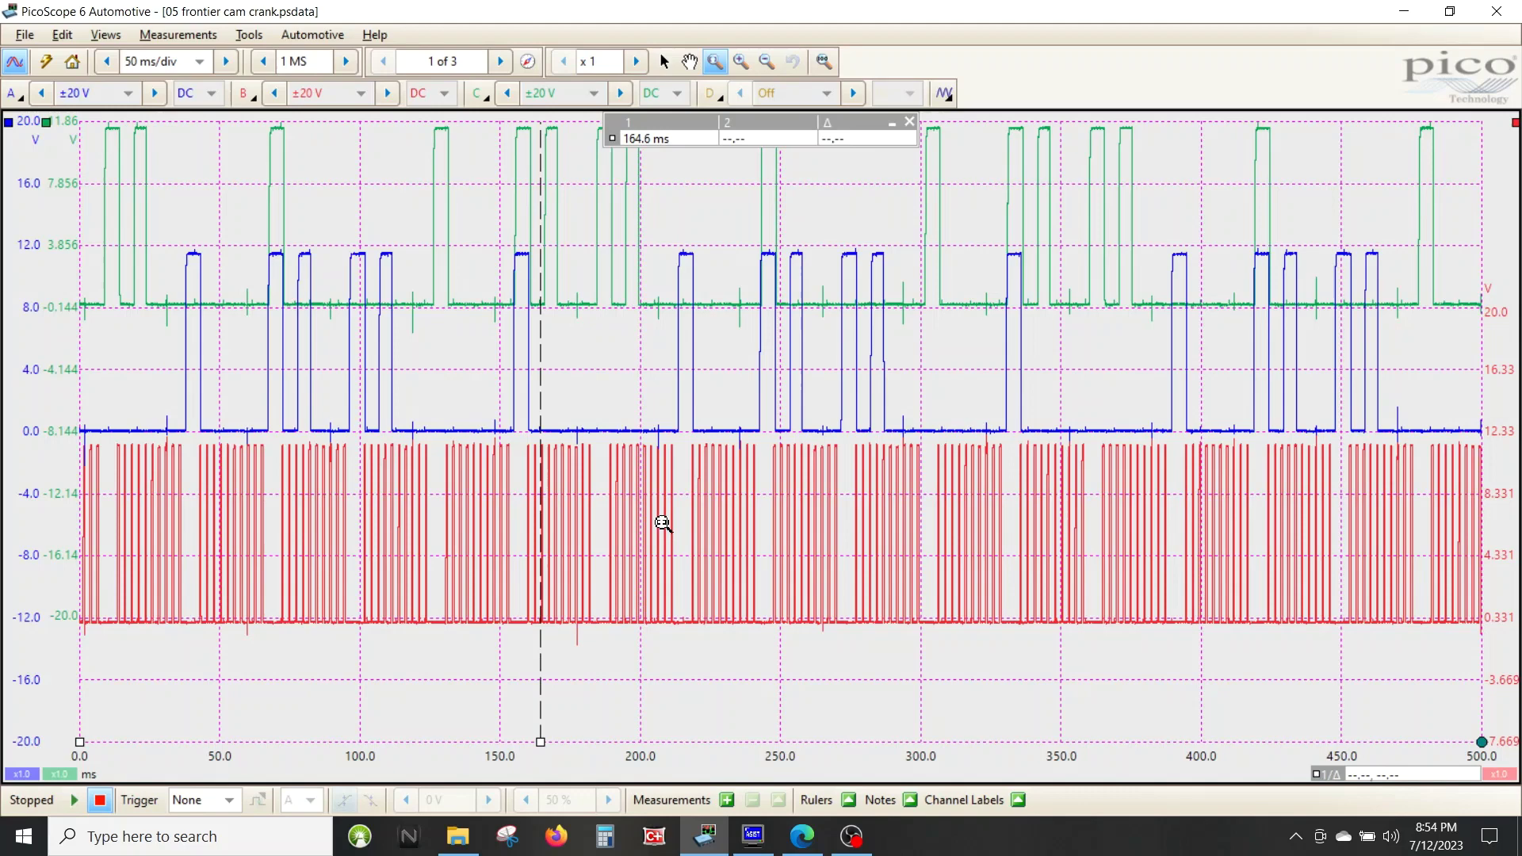
{"action": "left_click_drag", "start_coordinate": [673, 745], "coordinate": [1112, 726]}
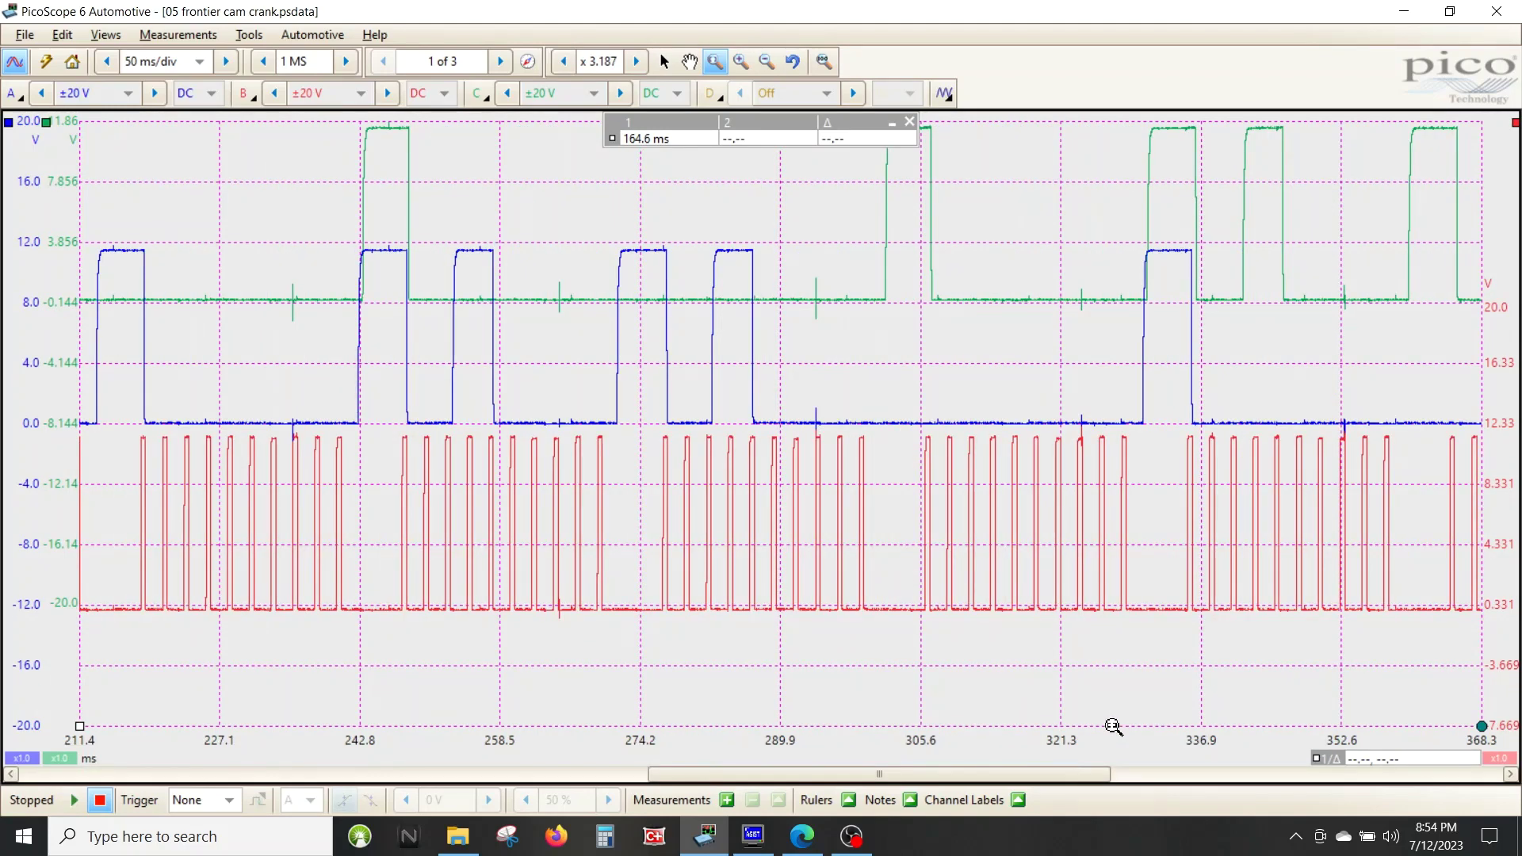